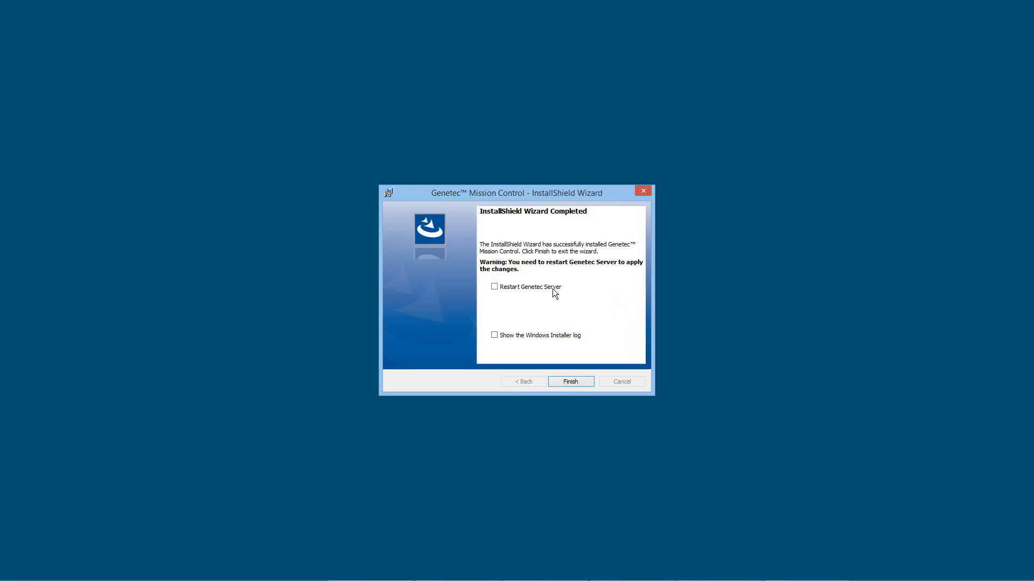
Step: Choose to restart Genetec Server on completion of the Mission Control installation
left_click(494, 288)
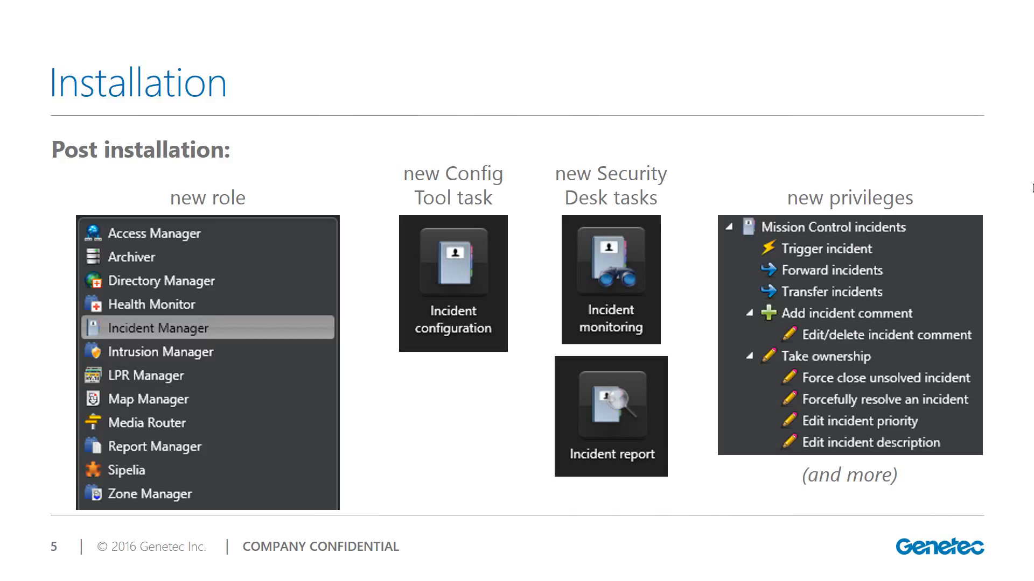
key("Right")
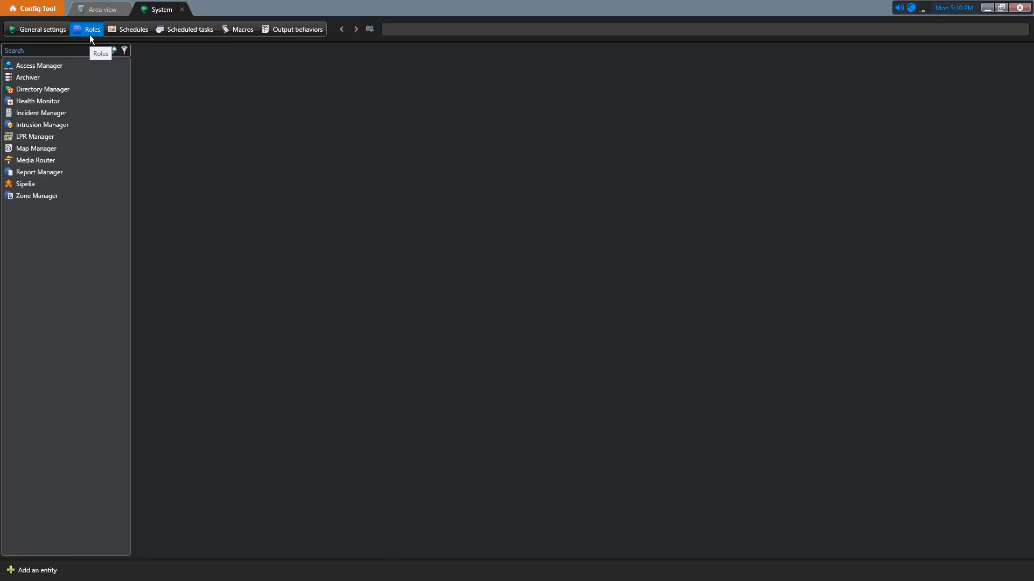
Step: Open the Incident Manager role's properties and add an incident priority named VIP
left_click(66, 112)
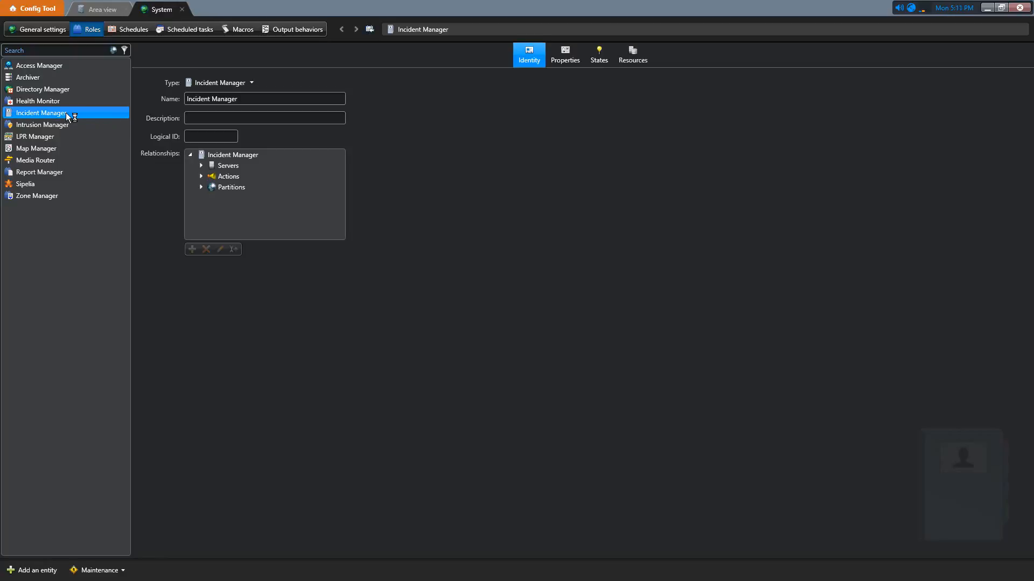
left_click(566, 62)
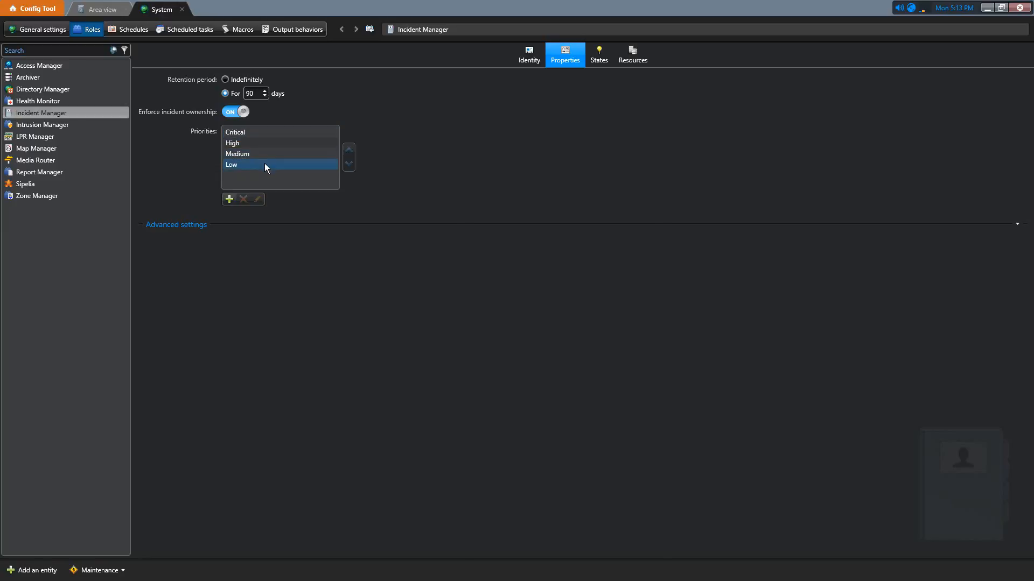
left_click(229, 200)
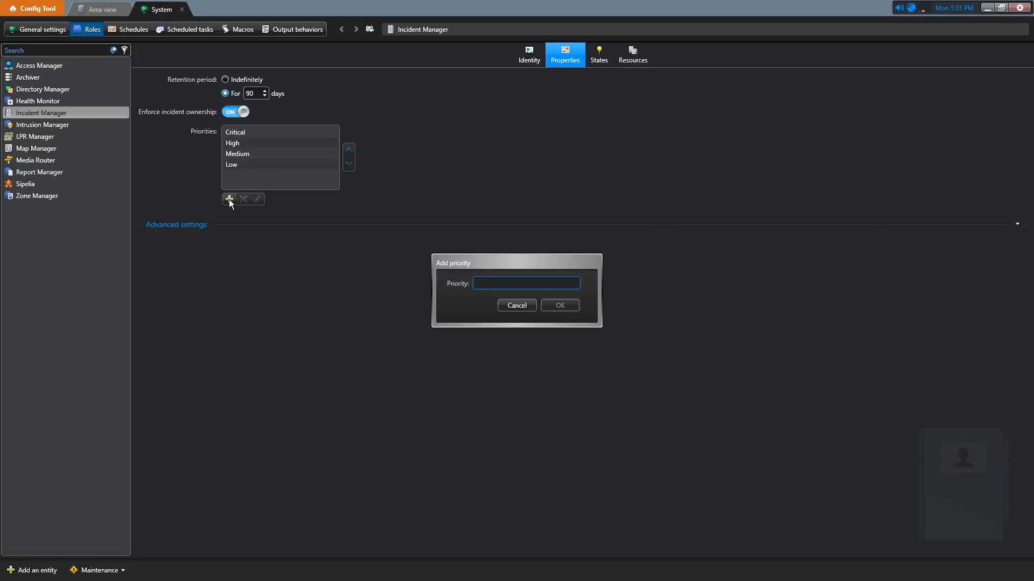
type("VIP")
left_click(571, 311)
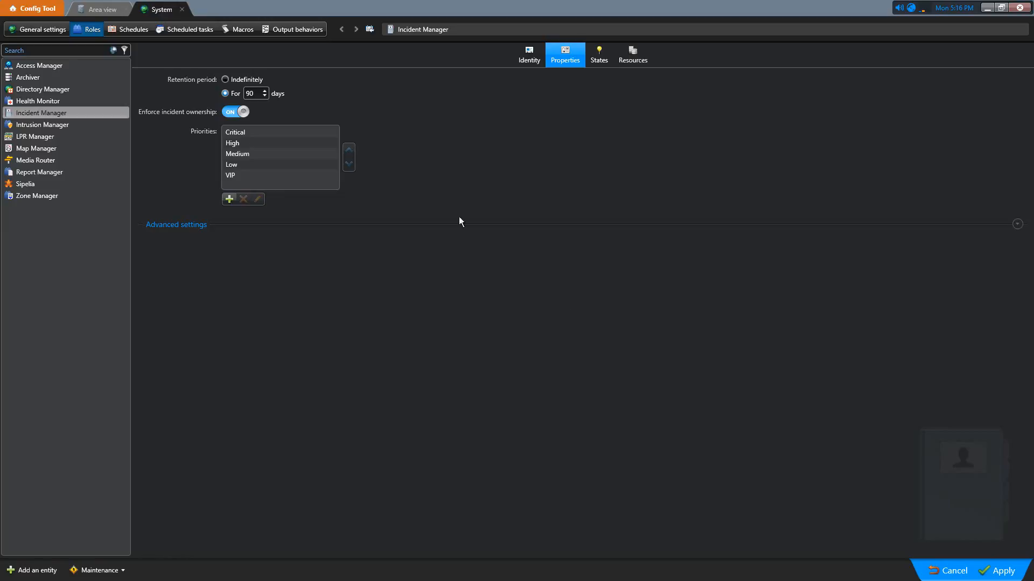
Step: Move the VIP priority up two places, between High and Medium, and save the role's changes
left_click(280, 174)
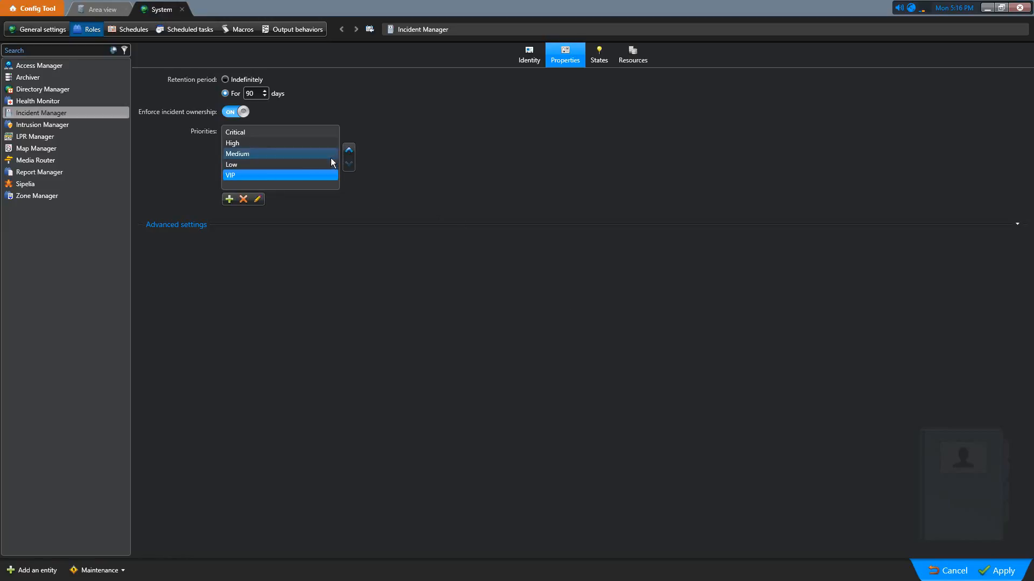
left_click(349, 151)
left_click(349, 151)
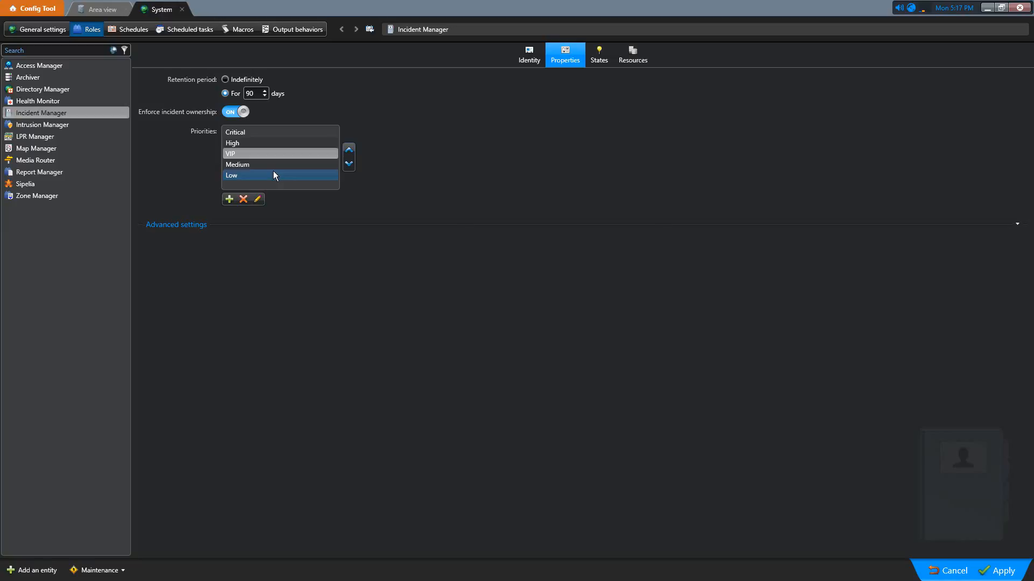
key("ctrl+s")
left_click(193, 227)
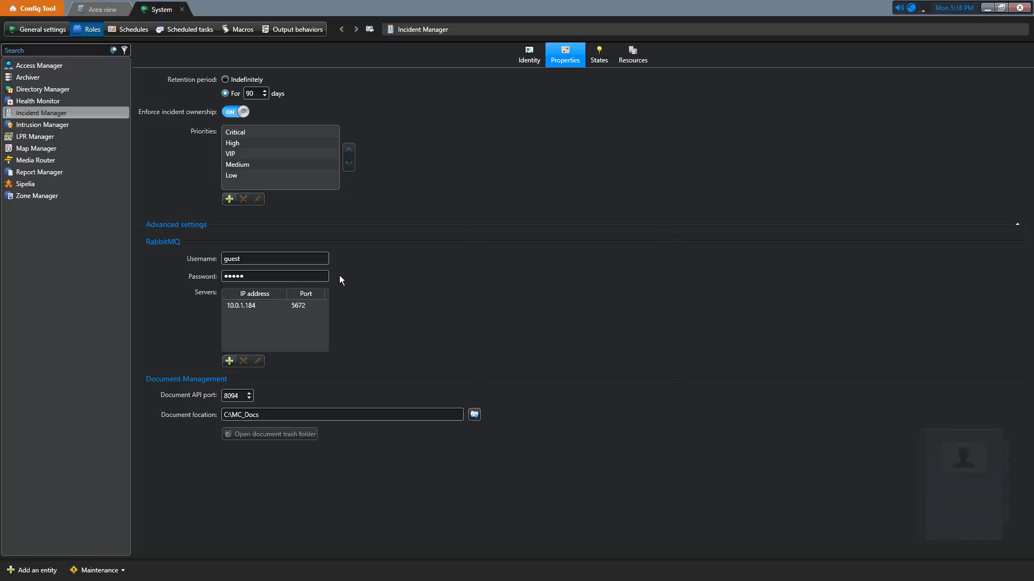
left_click(230, 361)
left_click(265, 318)
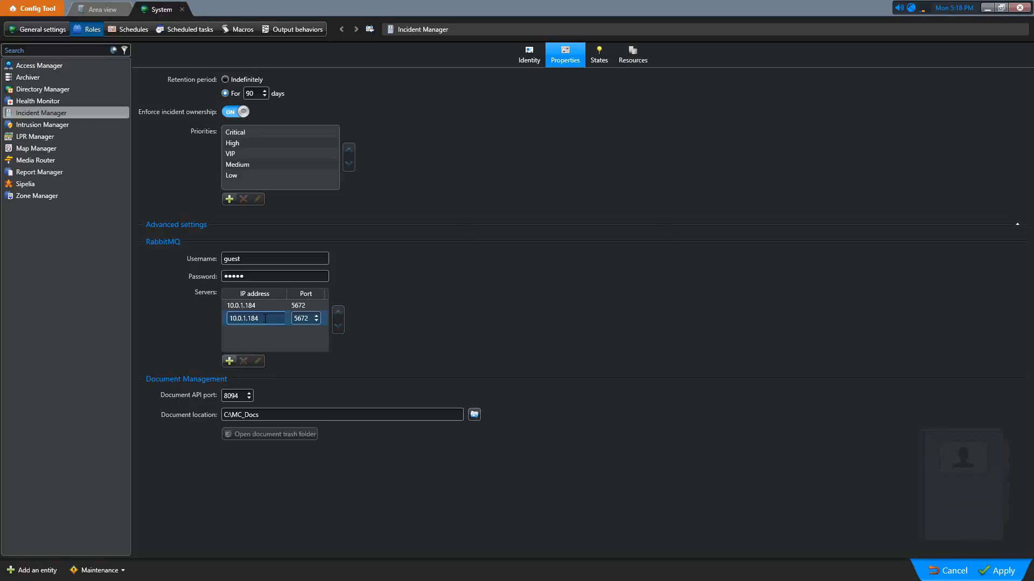
left_click(300, 318)
key("Escape")
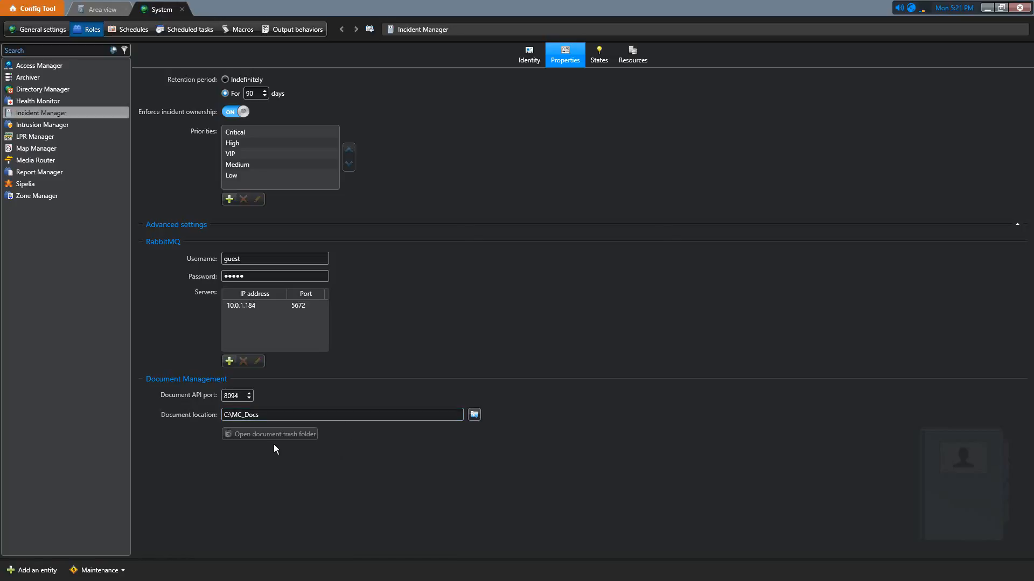
Step: Start a new incident state for the Incident Manager role and name it Supervisor Pending
left_click(595, 67)
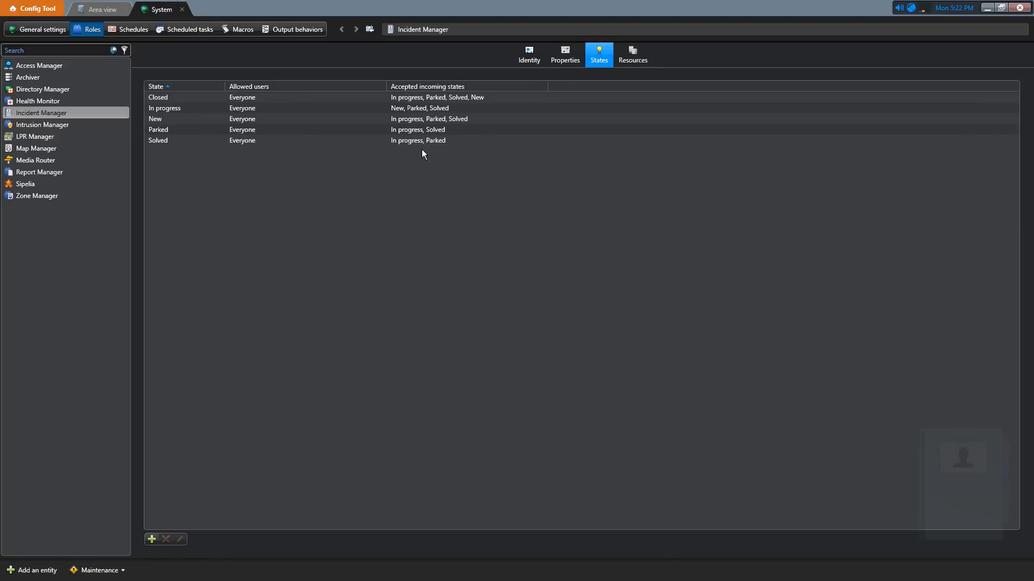
left_click(170, 143)
left_click(148, 541)
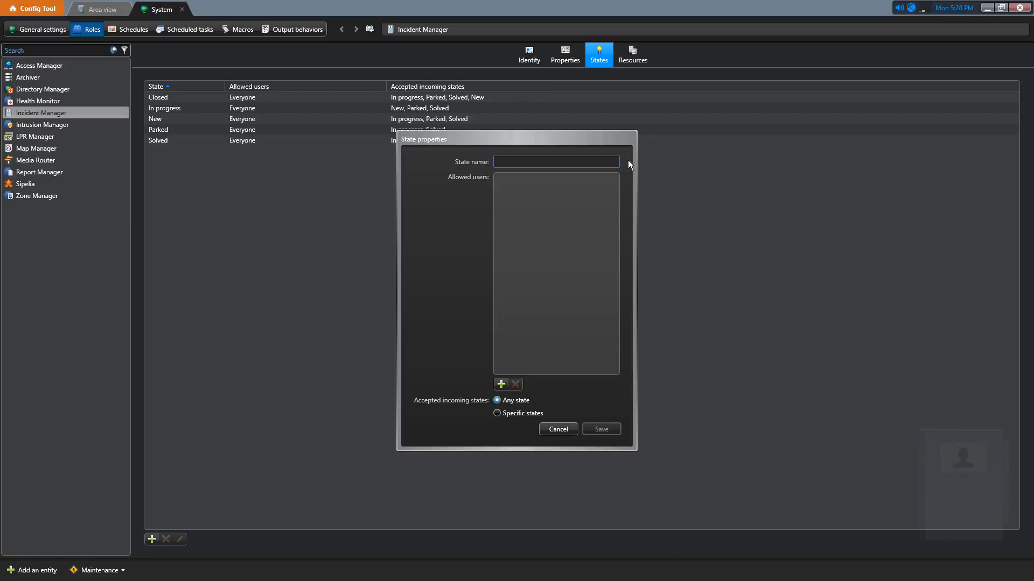
type("Superviso")
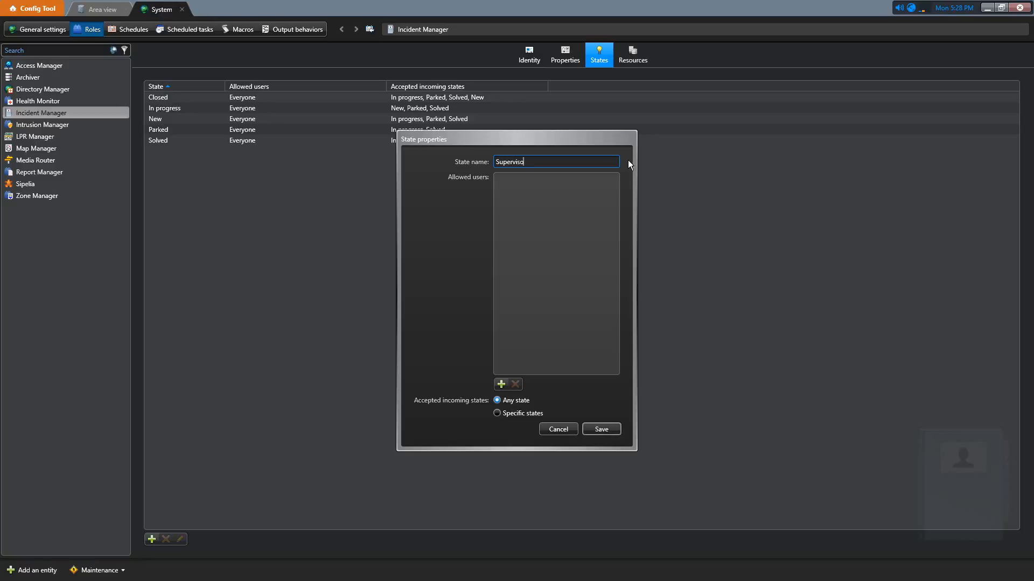
type("r Pending")
Step: Add the three users listed below Admin in the Administrators group as the new state's allowed users
left_click(500, 383)
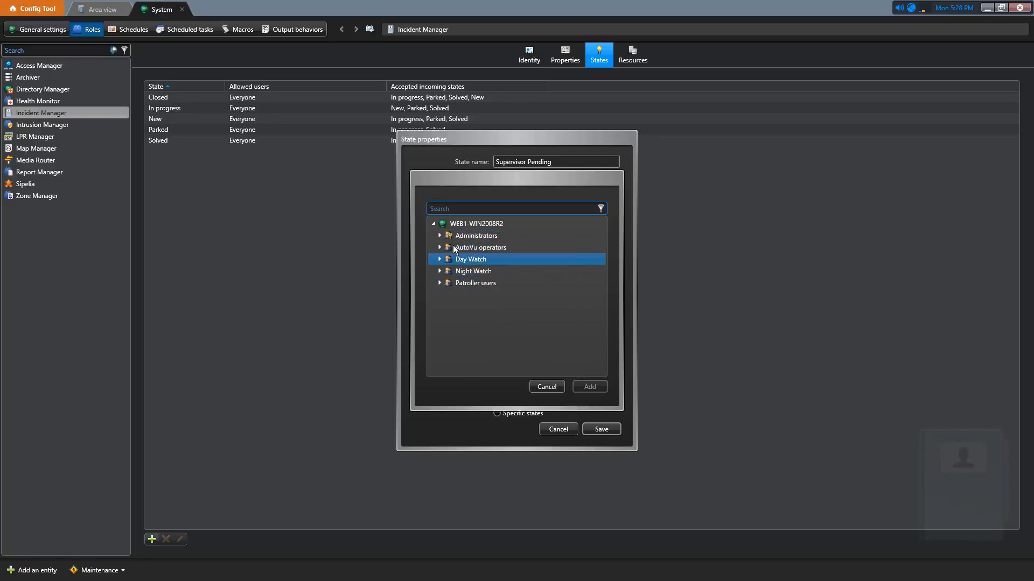
left_click(439, 237)
left_click_drag(472, 262, 468, 284)
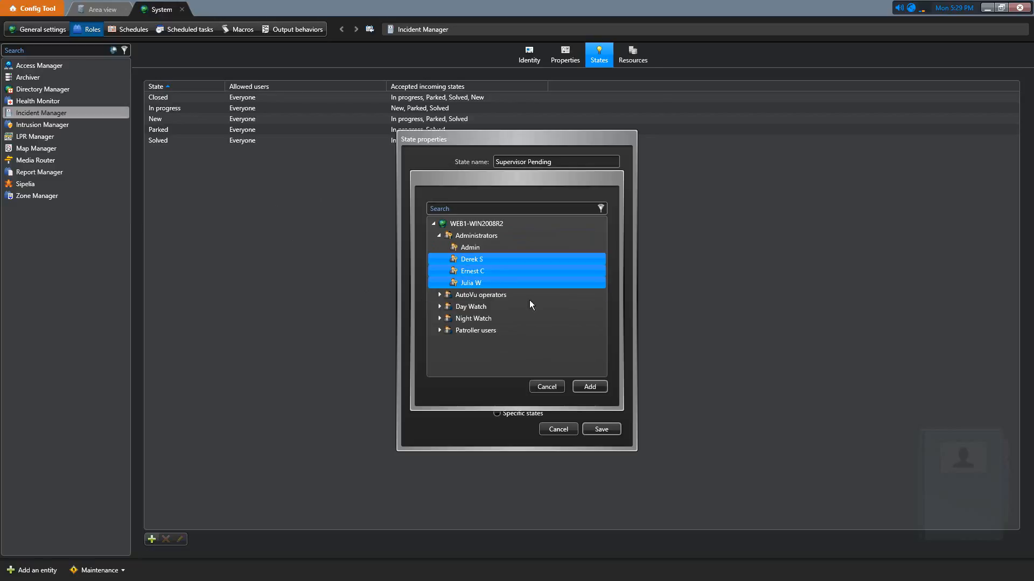
left_click(590, 387)
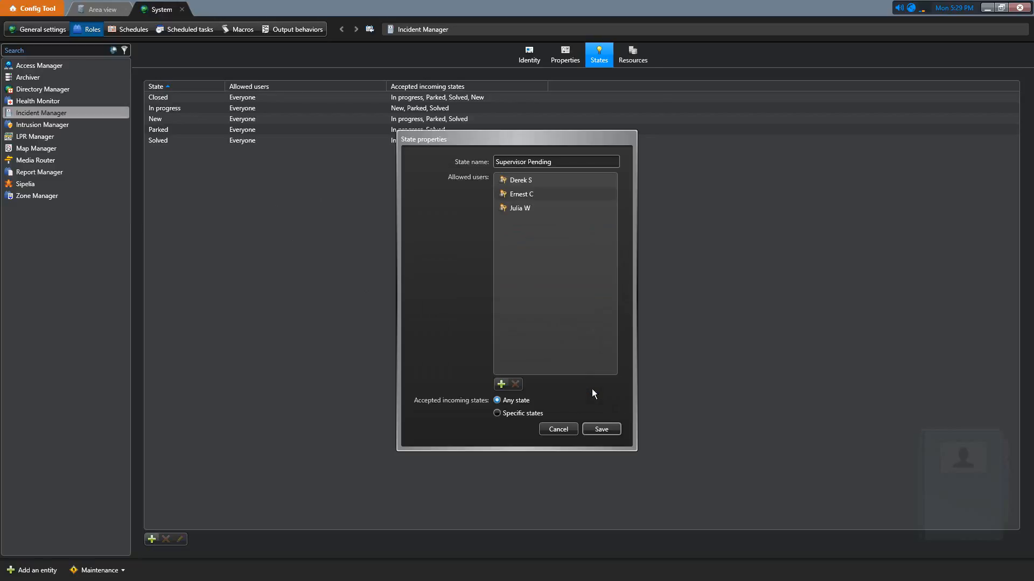
left_click(559, 180)
Step: Limit the new state's accepted incoming states to In progress and Parked, and save it
left_click(497, 414)
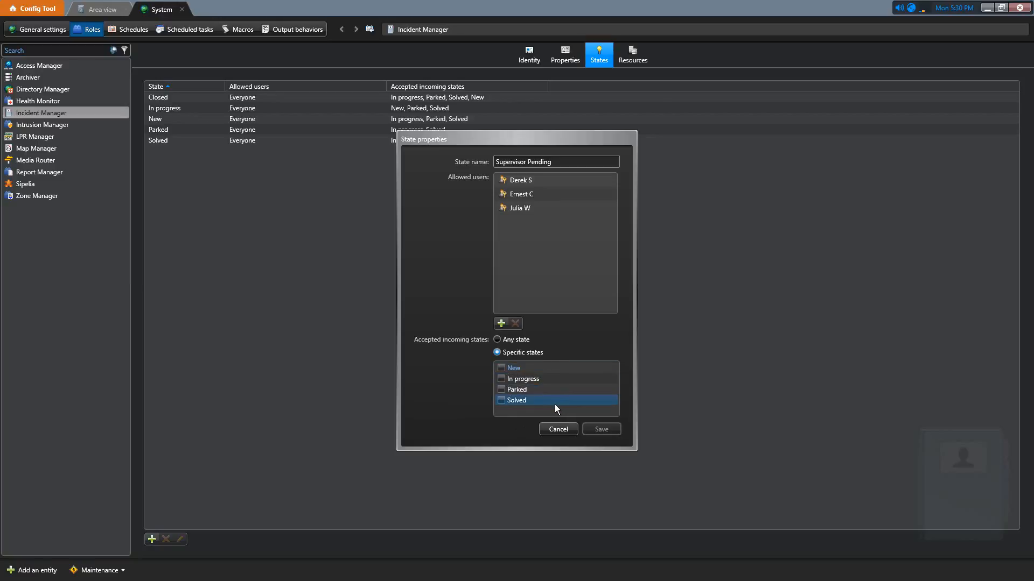
left_click(502, 380)
left_click(502, 389)
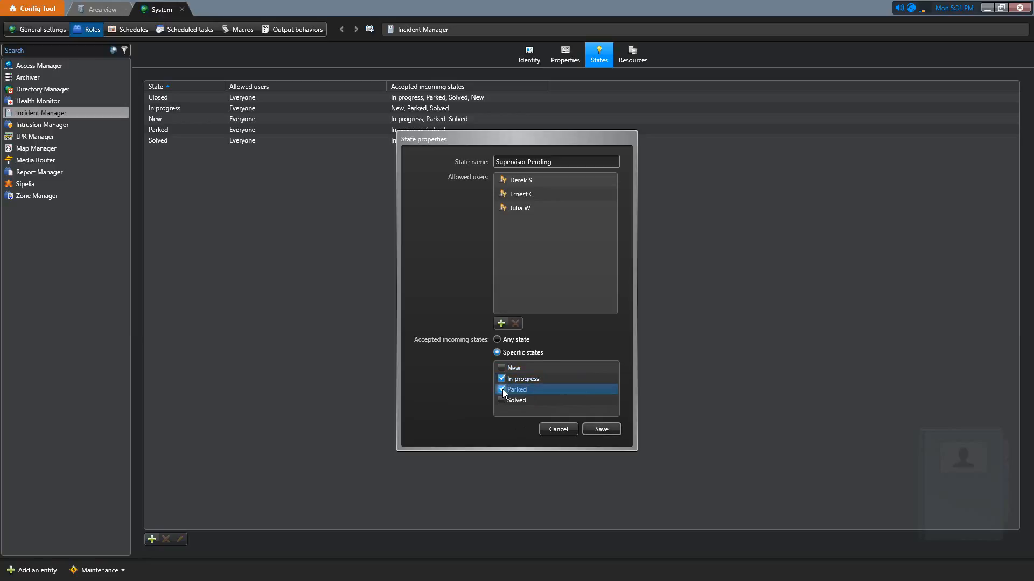
left_click(593, 429)
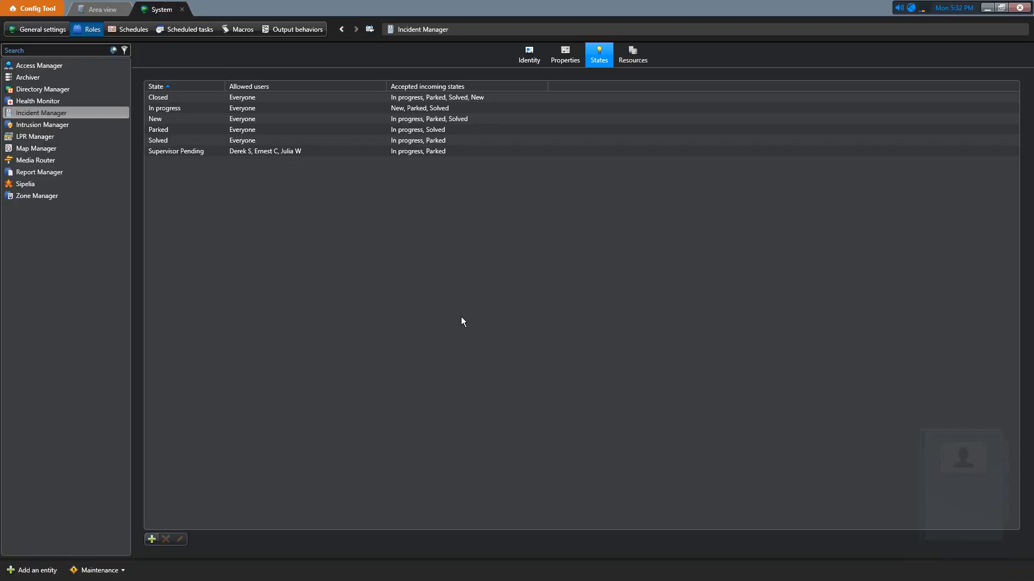
Step: Edit the Solved state to also accept Supervisor Pending as an incoming state, and save it
left_click(186, 142)
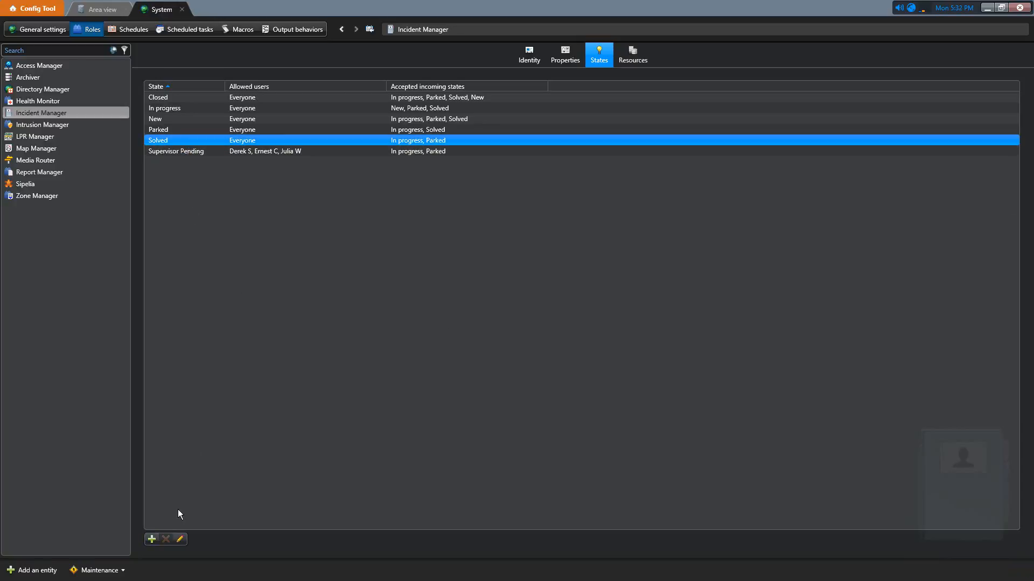
left_click(180, 539)
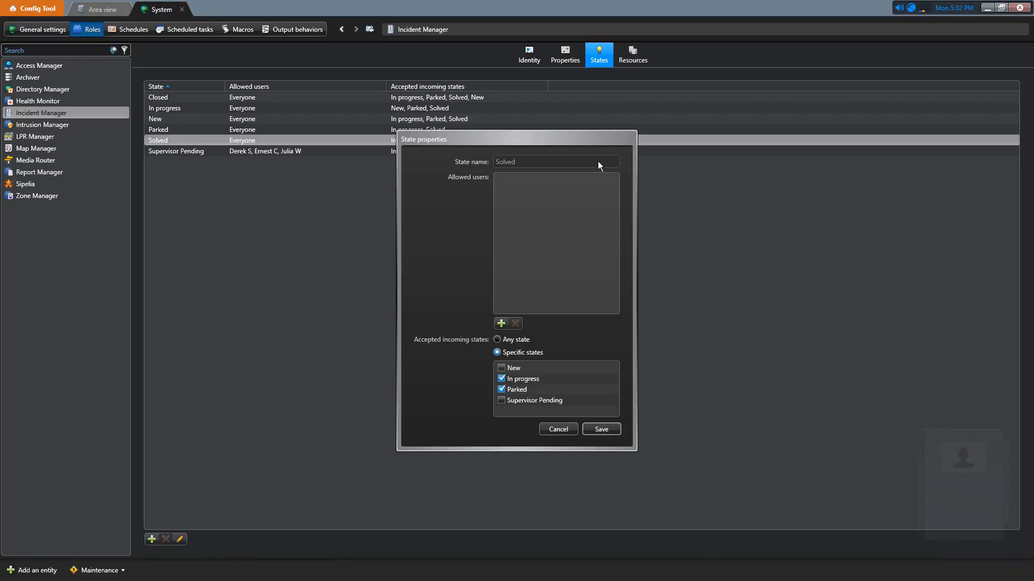
left_click(564, 381)
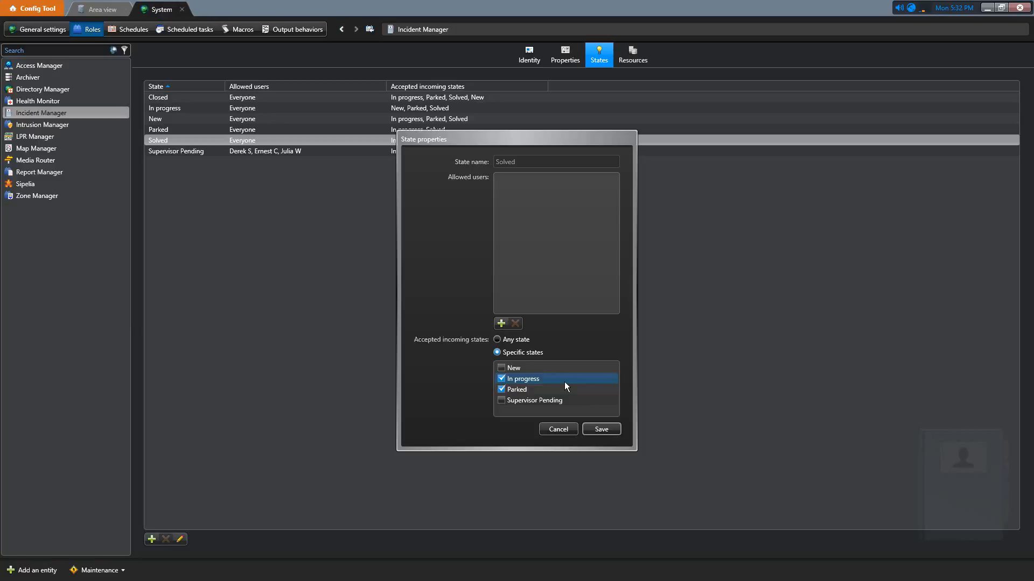
left_click(501, 400)
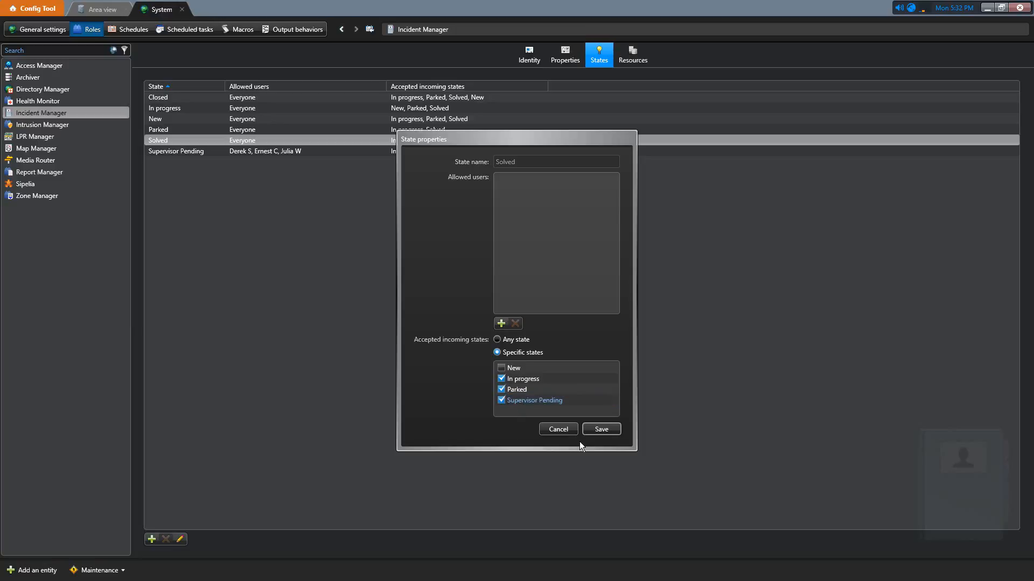
left_click(602, 429)
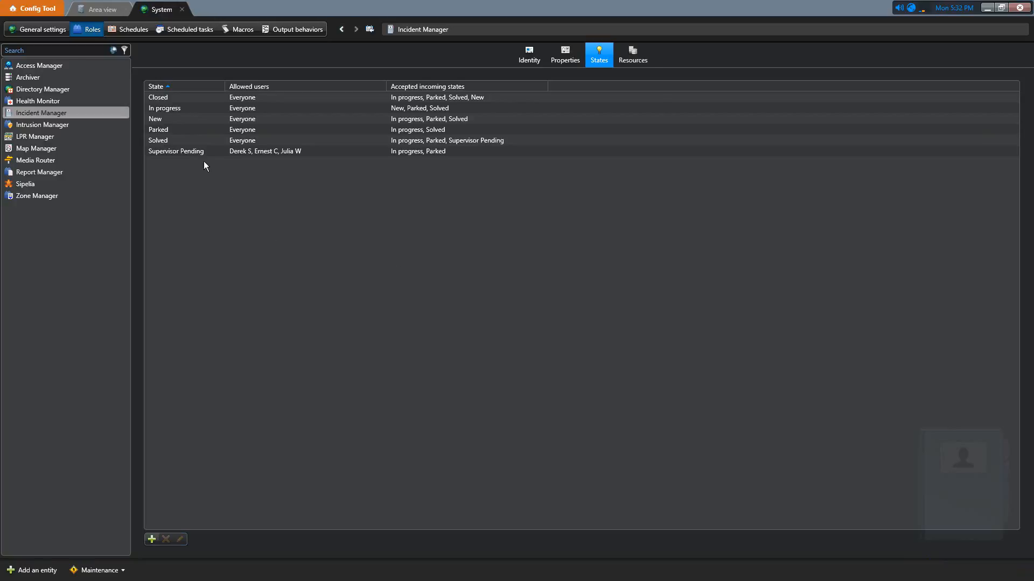
left_click(198, 153)
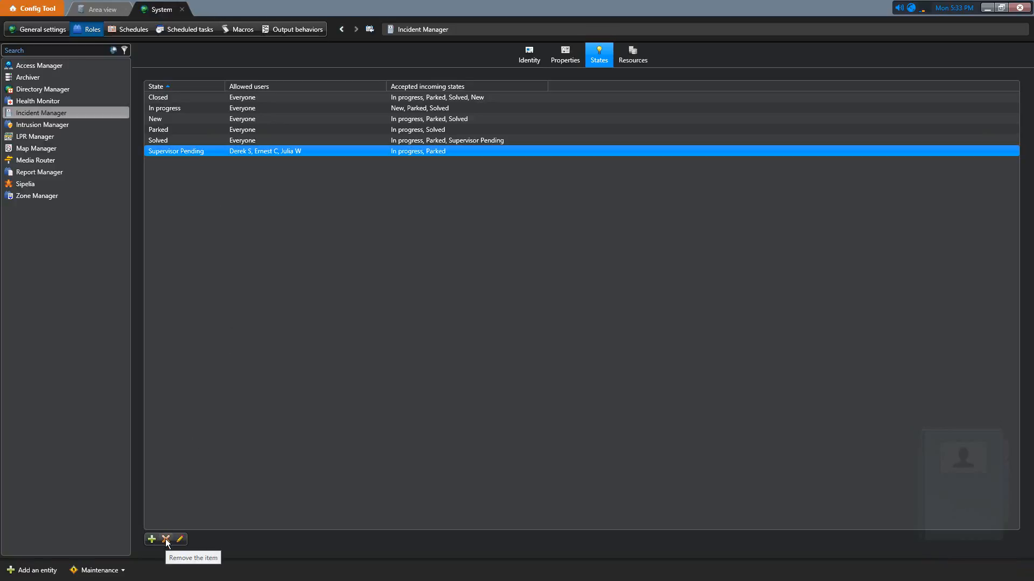
left_click(182, 109)
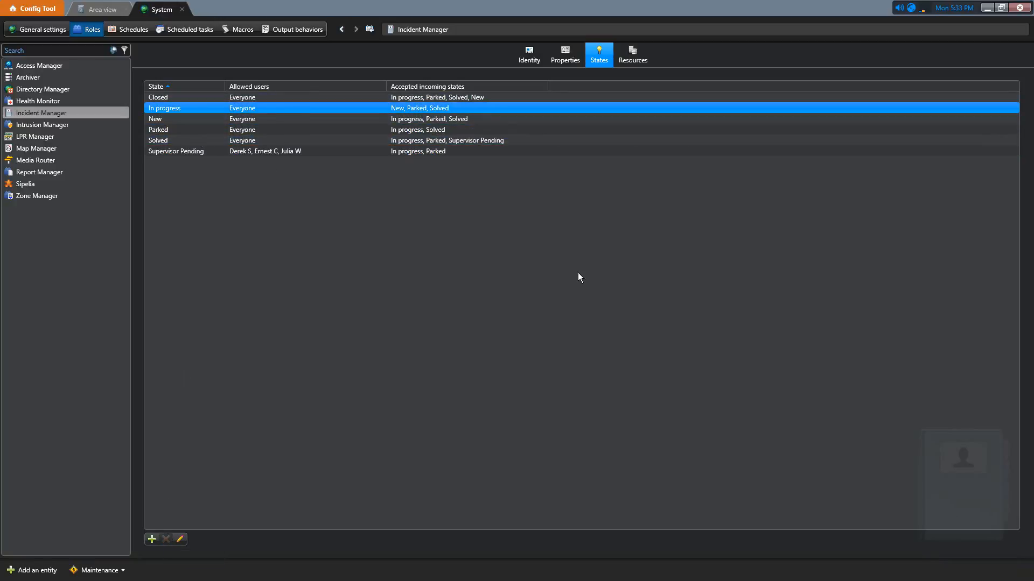
Step: Add the available SV32 server to the Incident Manager role's resources and show the servers' network card settings
left_click(632, 51)
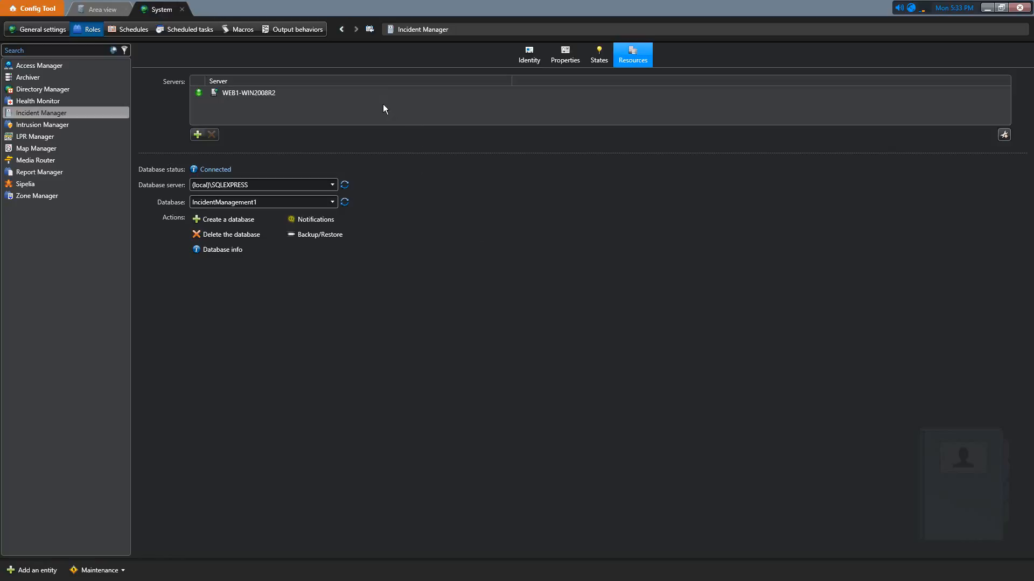
left_click(197, 135)
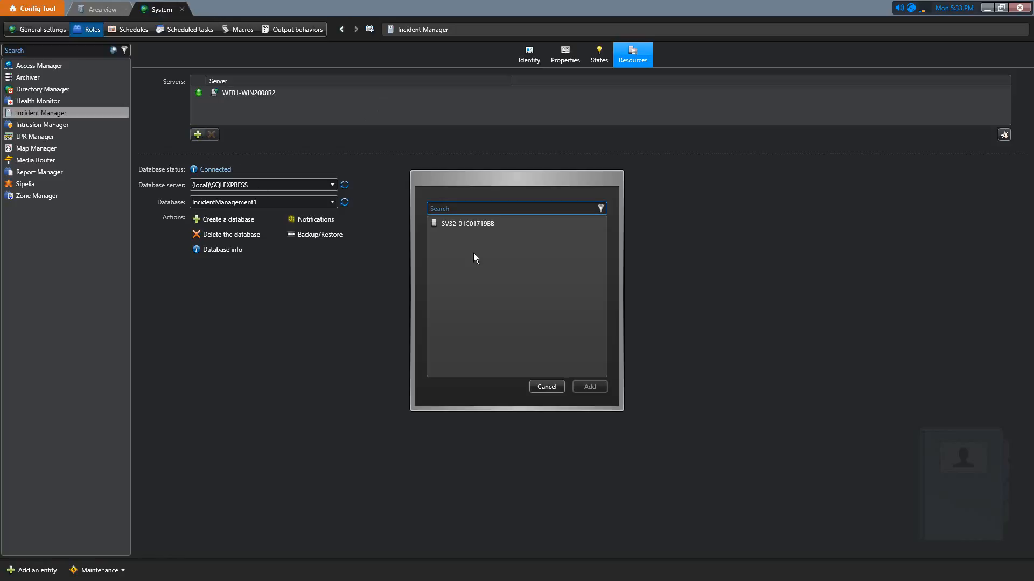
left_click(480, 223)
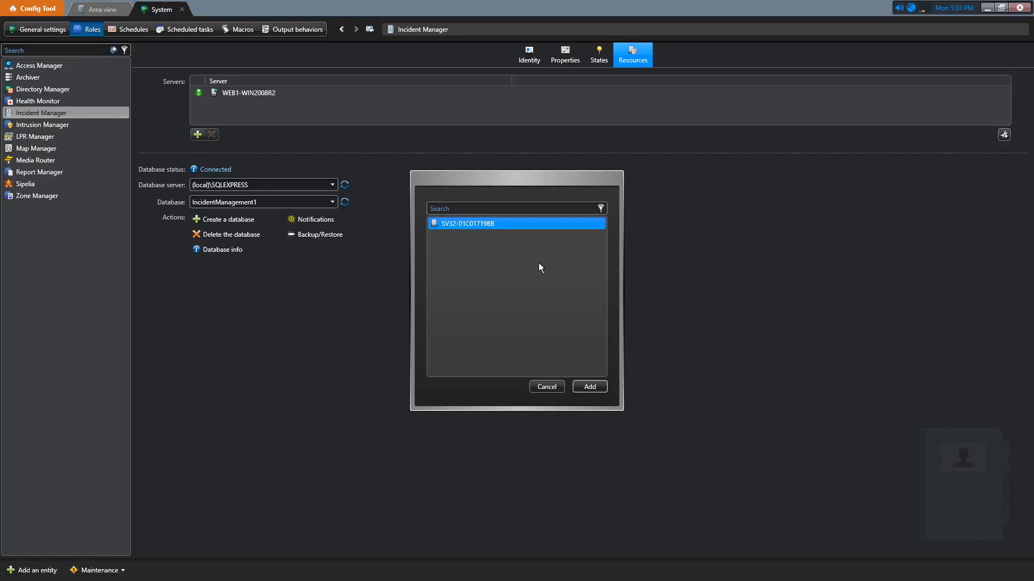
left_click(590, 387)
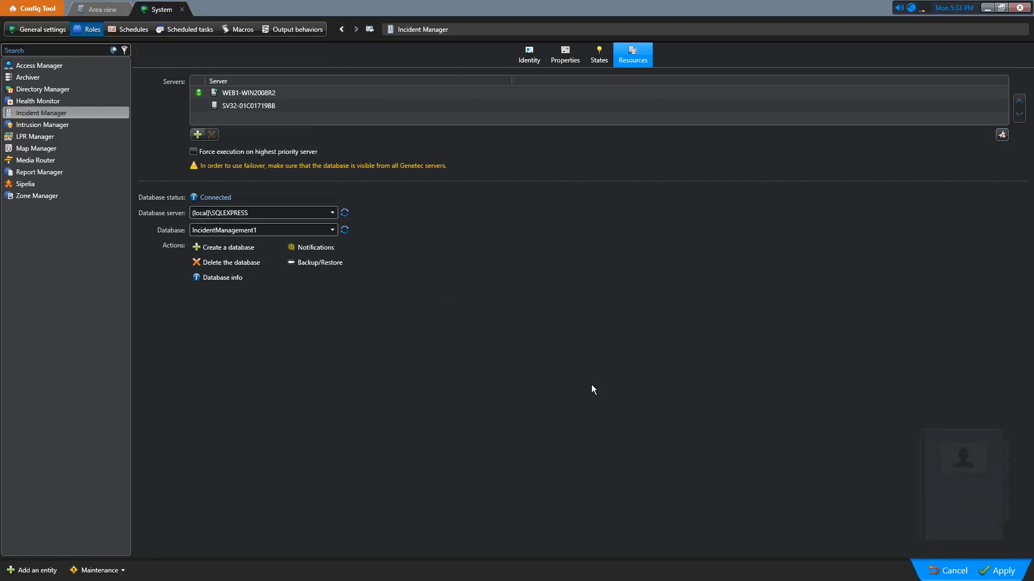
left_click(1003, 136)
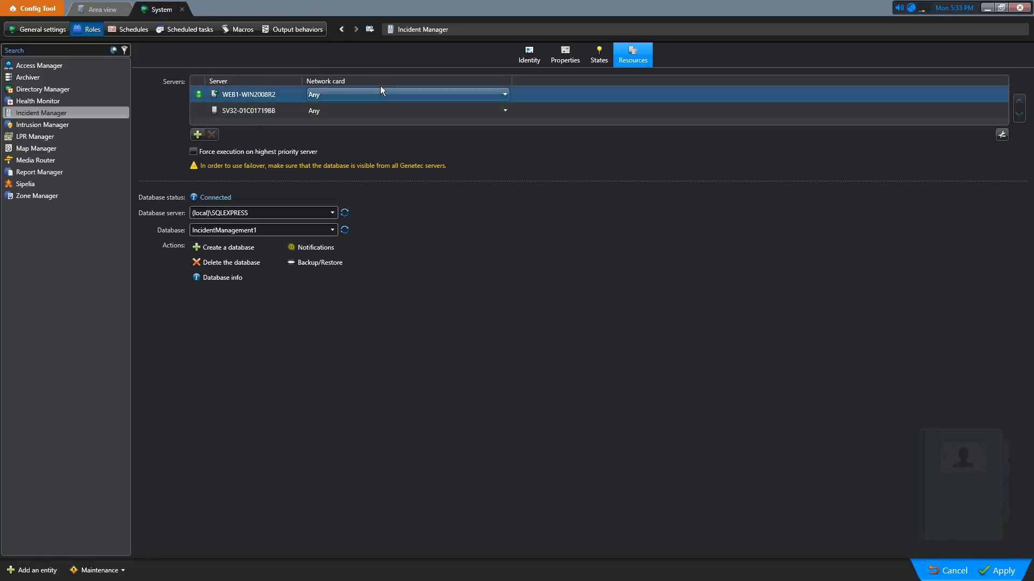
left_click(367, 111)
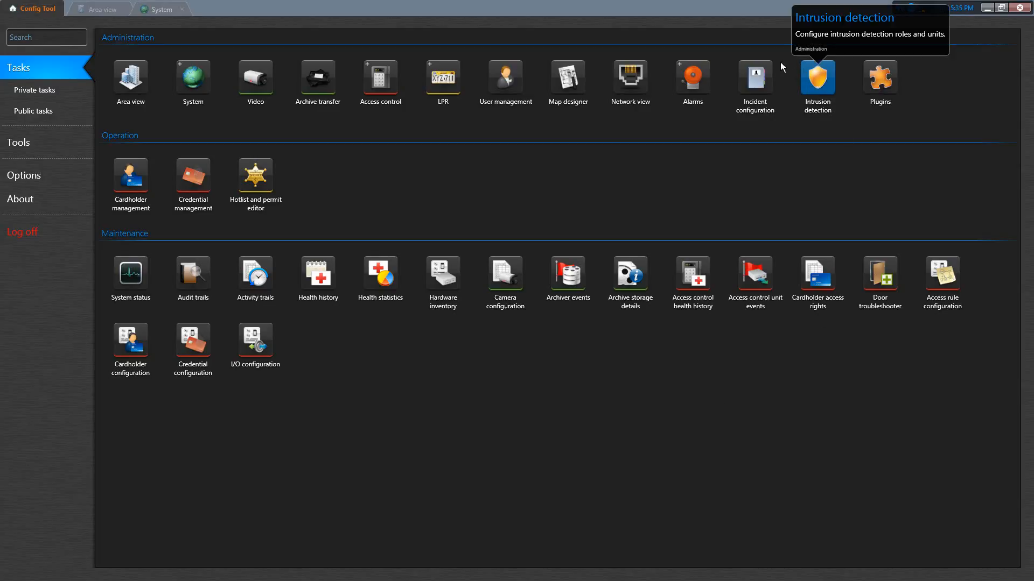
Step: Open the Incident configuration task and create an incident category named Facilities
left_click(757, 78)
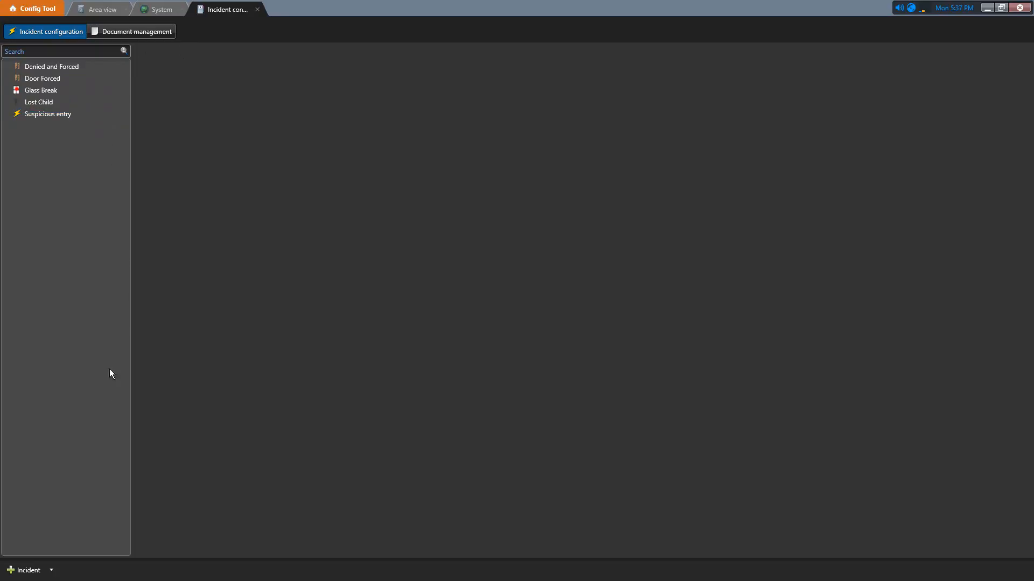
left_click(52, 569)
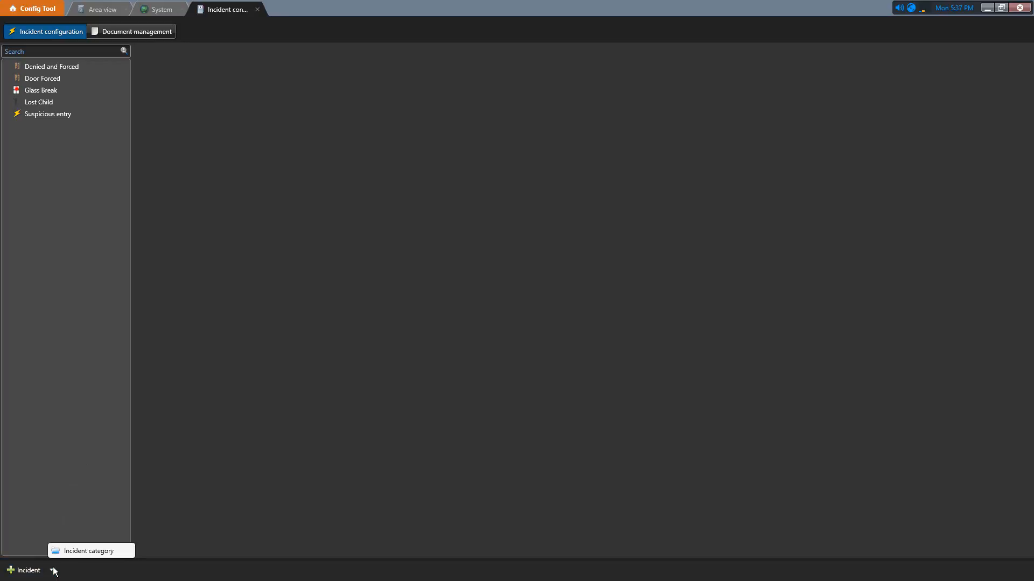
left_click(85, 551)
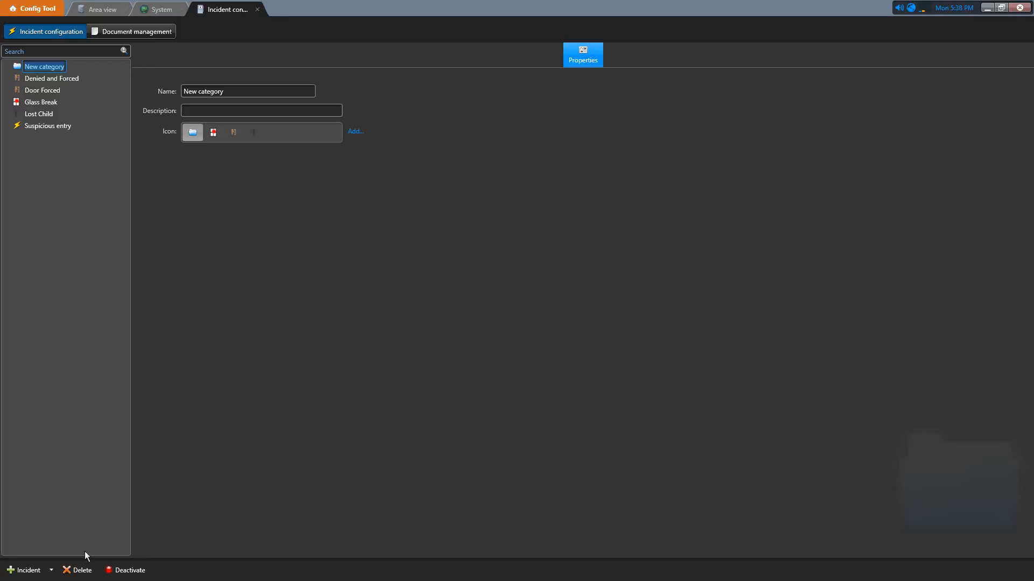
type("Facilities")
key("Return")
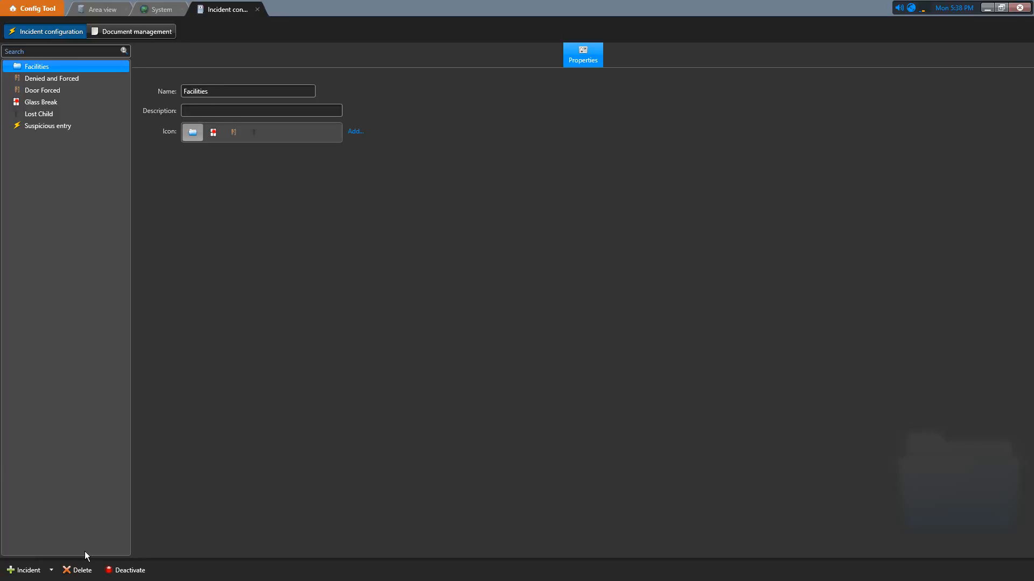
Step: Create a second incident category named Public at the same level as Facilities
left_click(52, 570)
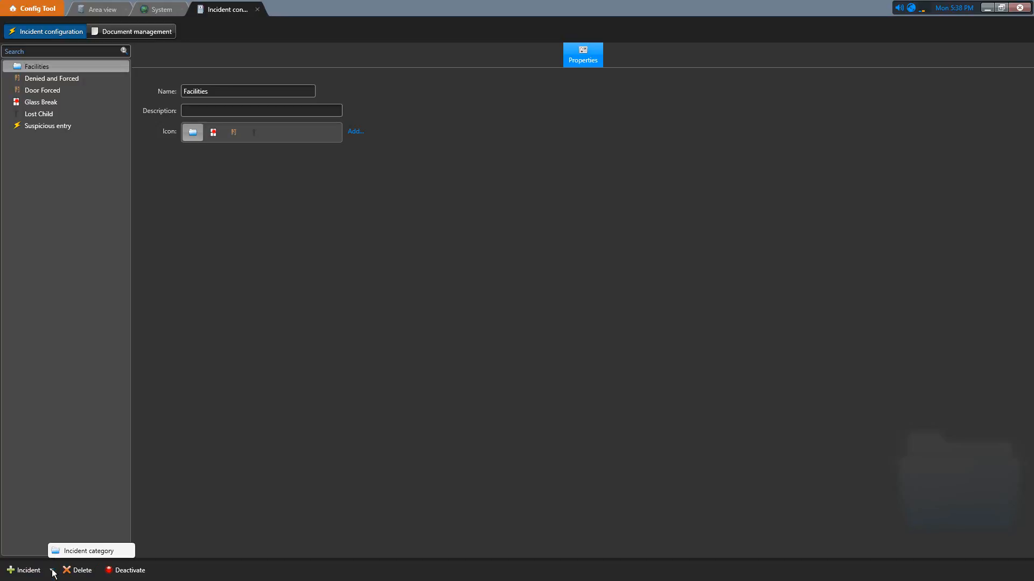
left_click(92, 556)
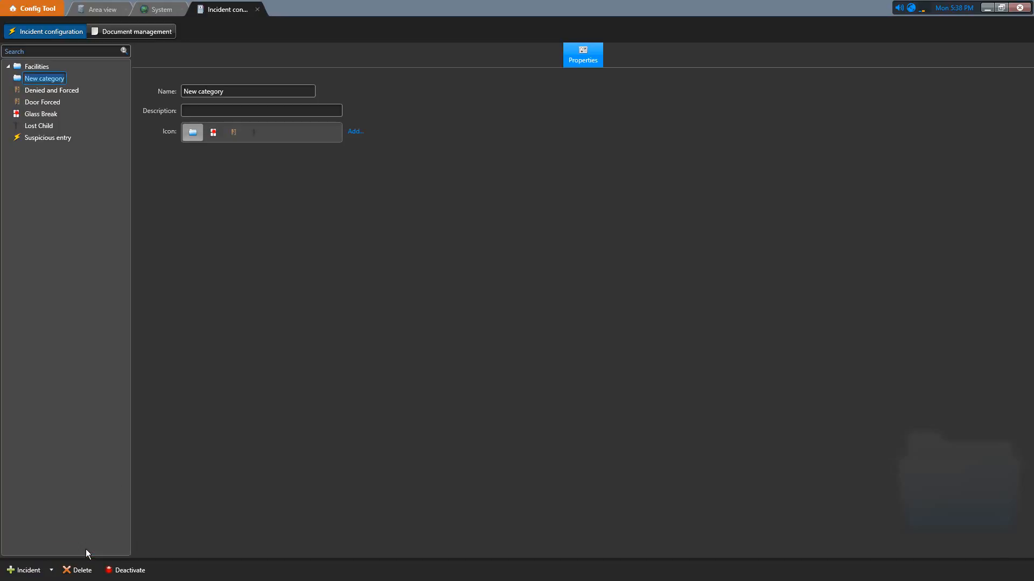
type("Public")
key("Return")
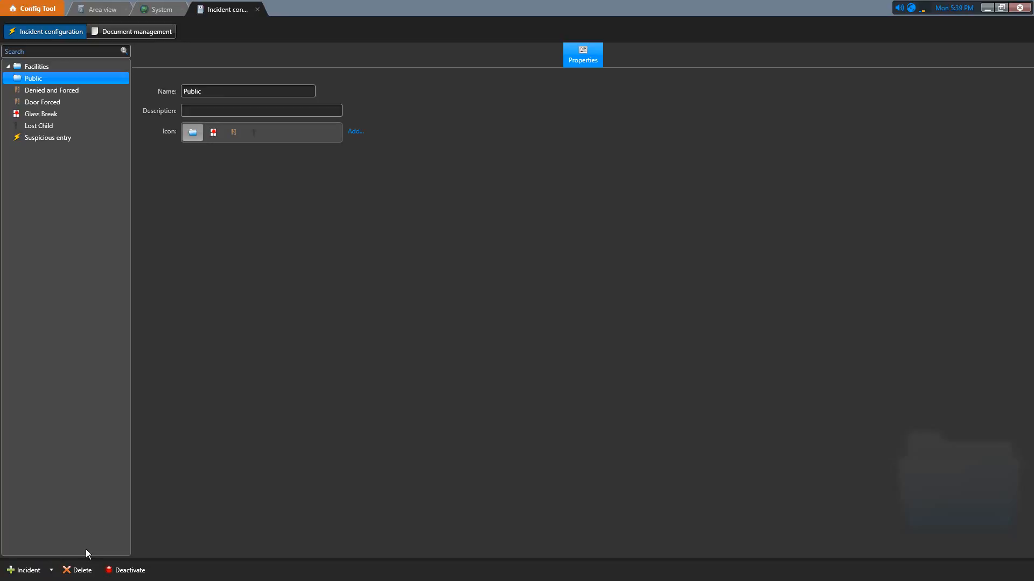
left_click(103, 493)
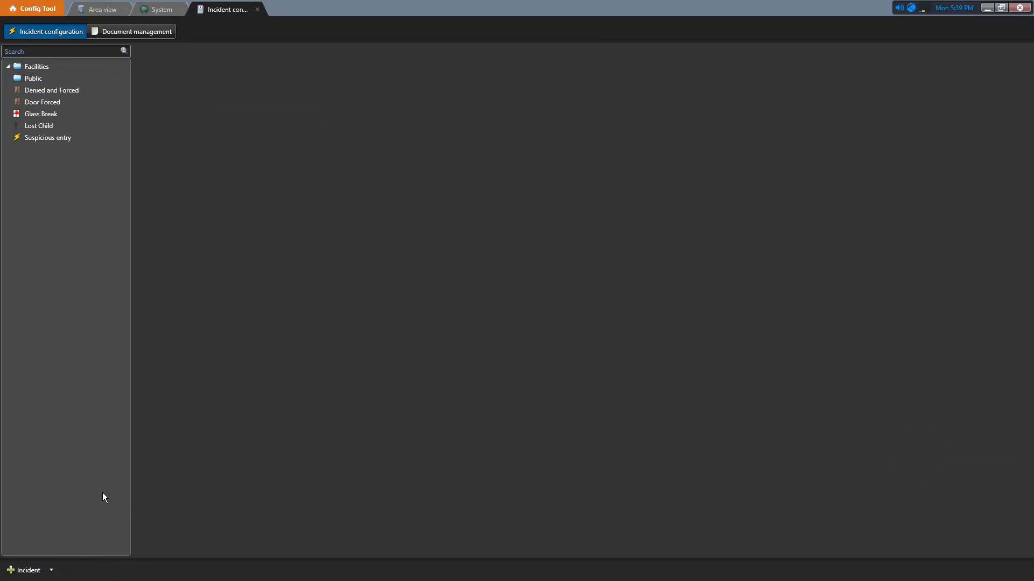
Step: Move the Denied and Forced, Door Forced and Glass Break incidents into the Facilities category
left_click(59, 92)
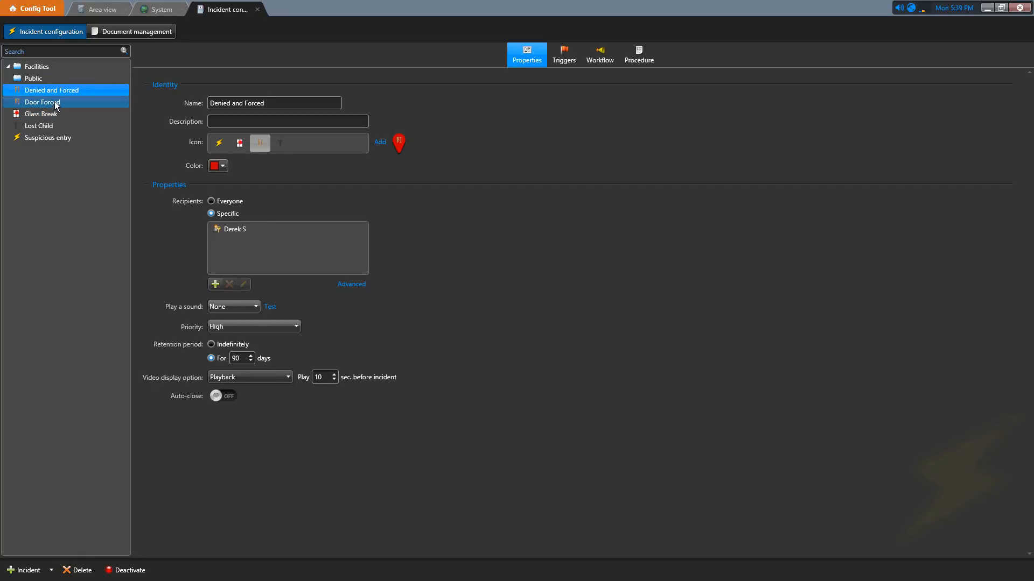
left_click(56, 104, "ctrl")
left_click(47, 114, "ctrl")
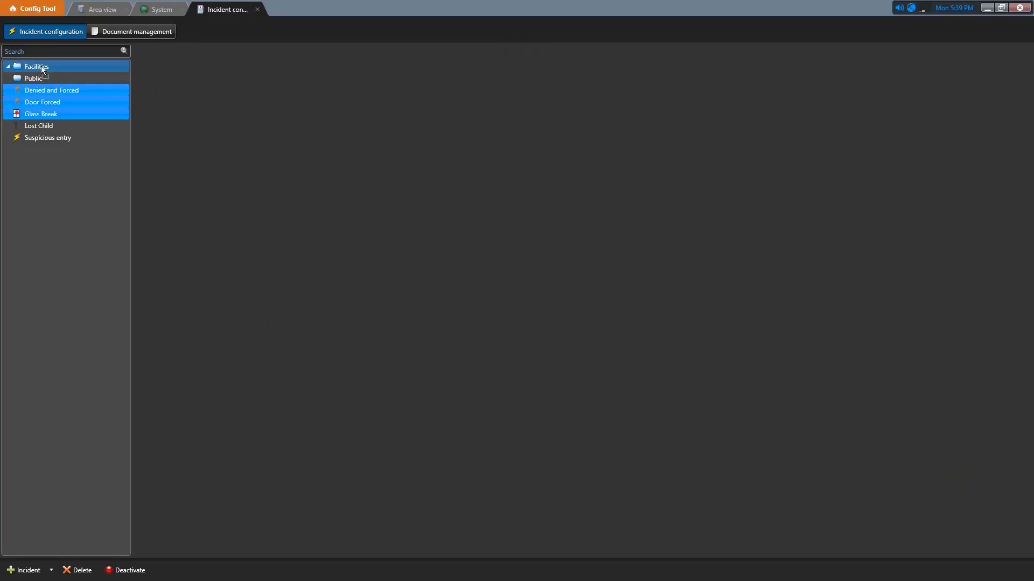
left_click_drag(41, 66, 41, 65)
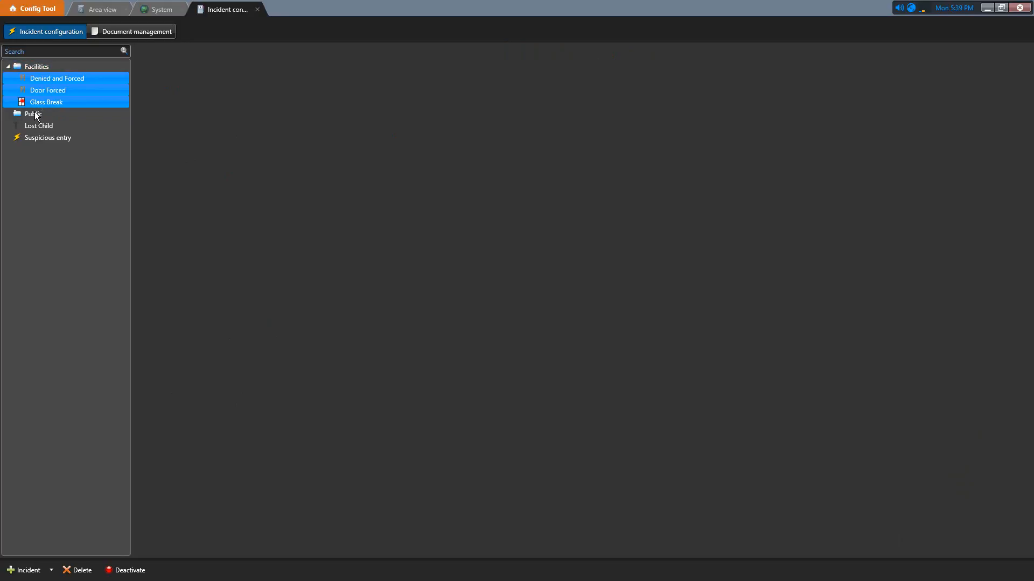
Step: Move the Lost Child and Suspicious entry incidents into the Public category and expand it
left_click(45, 127)
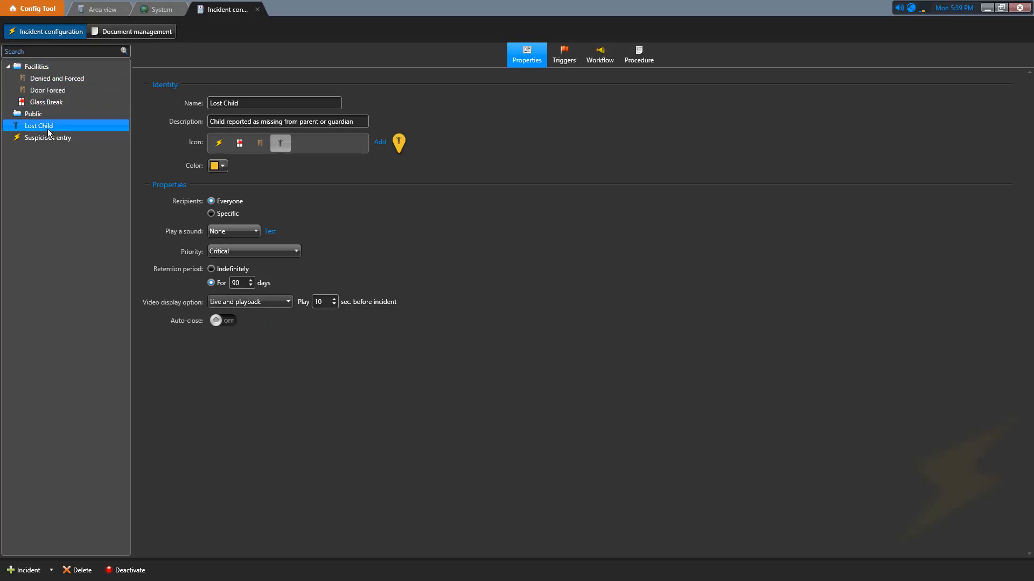
left_click(47, 137, "ctrl")
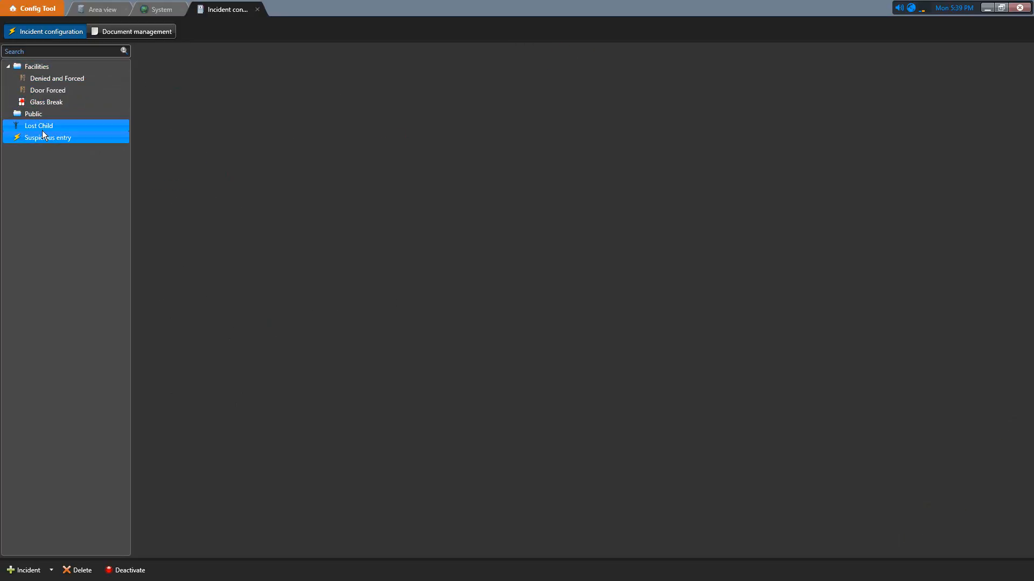
left_click_drag(43, 122, 37, 114)
left_click(9, 114)
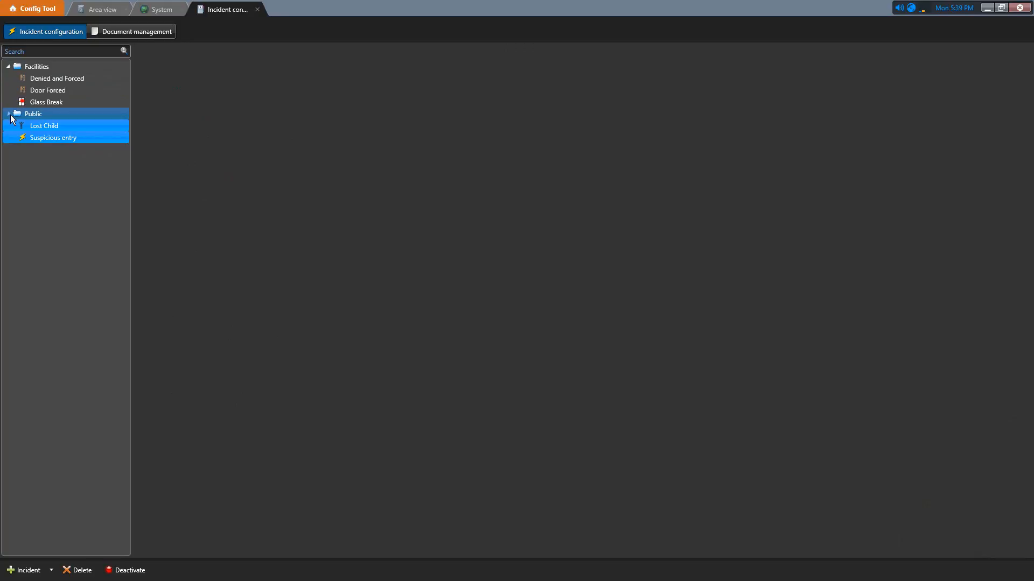
left_click(81, 181)
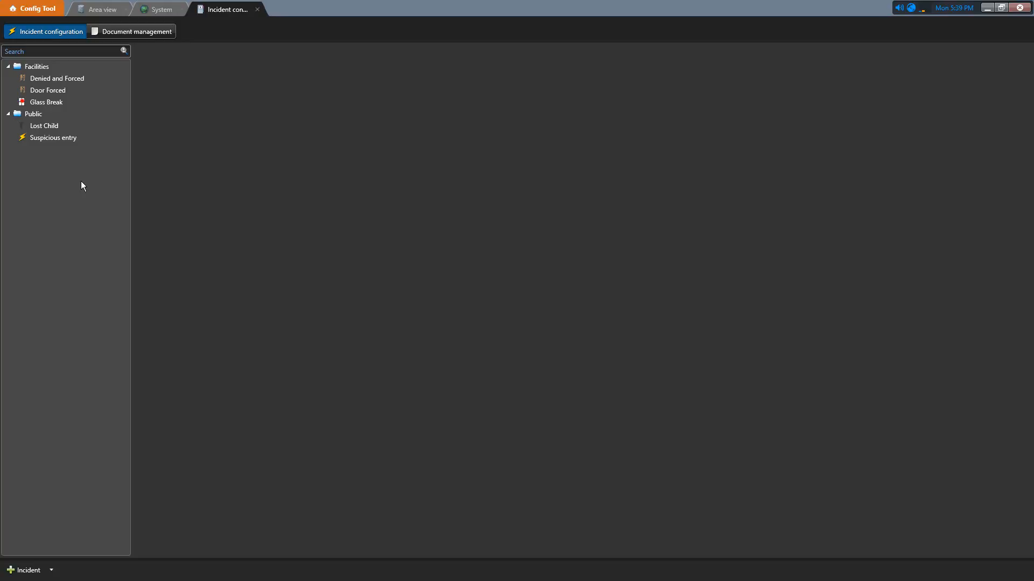
Step: Move the Suspicious entry incident out of the Public category to the root level, and return it to Public
left_click(47, 126)
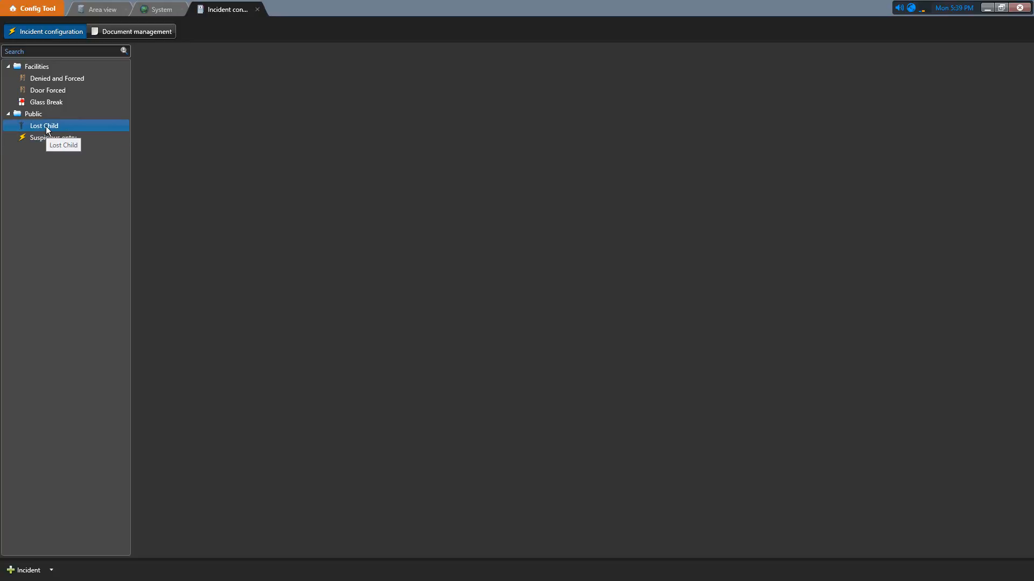
left_click(34, 90)
left_click(33, 66)
left_click(35, 115)
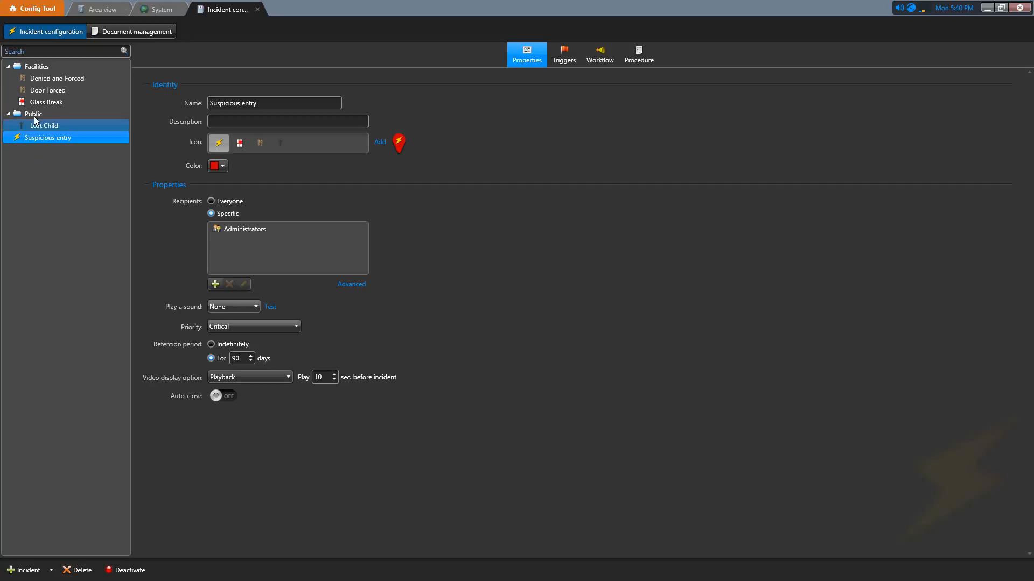
left_click(8, 114)
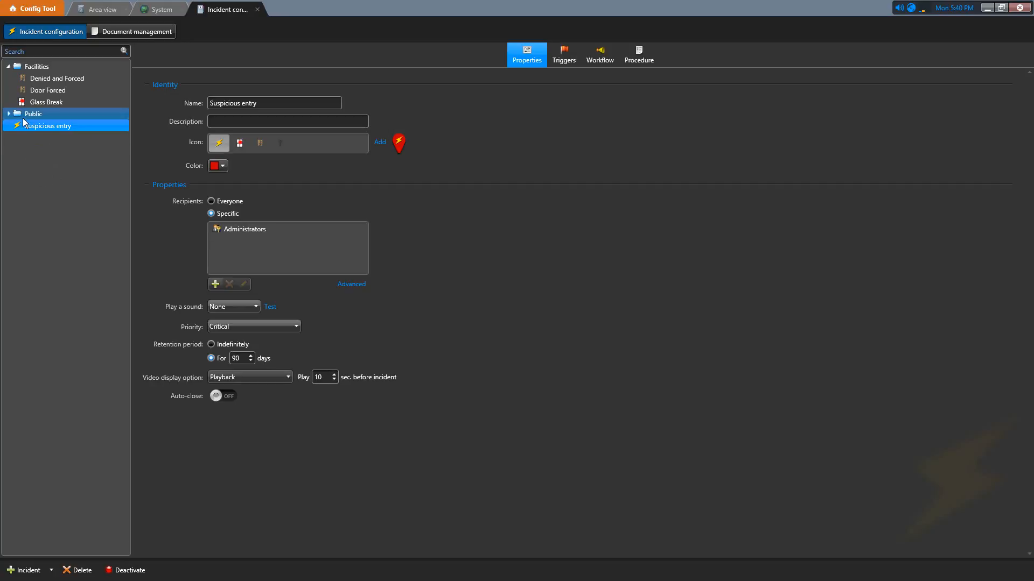
left_click(8, 114)
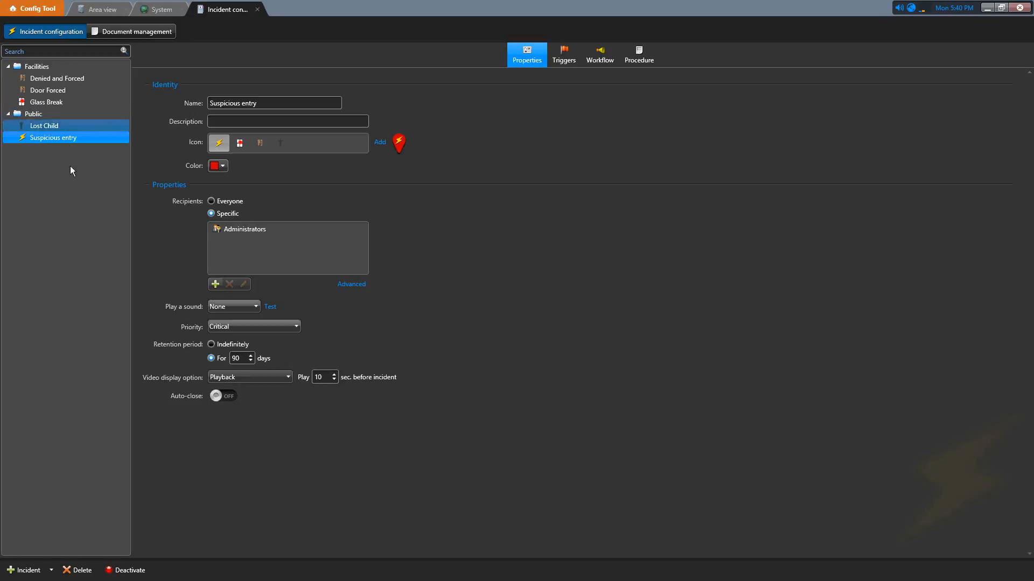
left_click(96, 174)
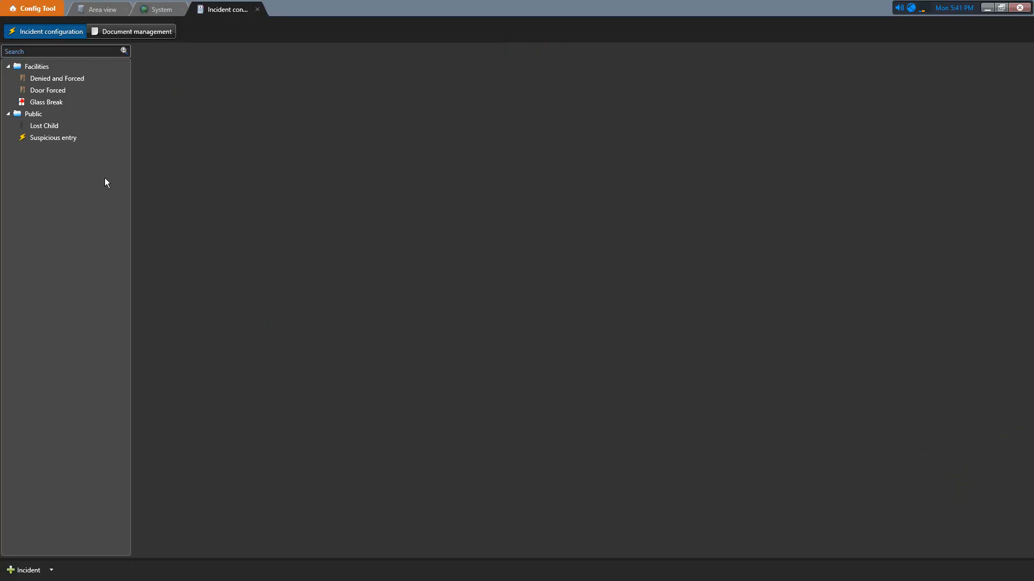
Step: Deactivate the Suspicious entry incident in the Public category and reactivate it
left_click(57, 139)
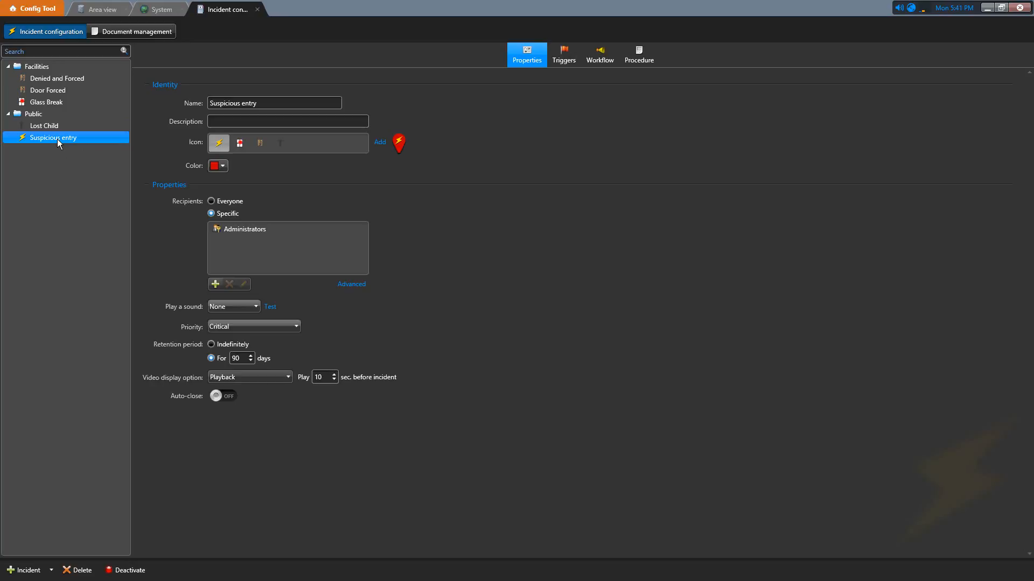
left_click(134, 573)
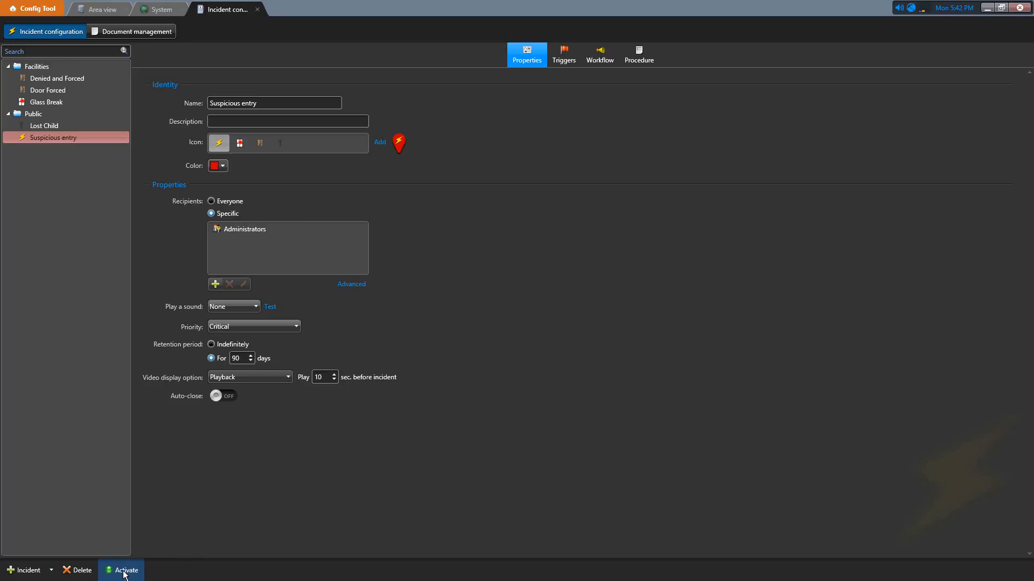
Step: Add a new incident to the Facilities category and name it Bomb threat
left_click(56, 67)
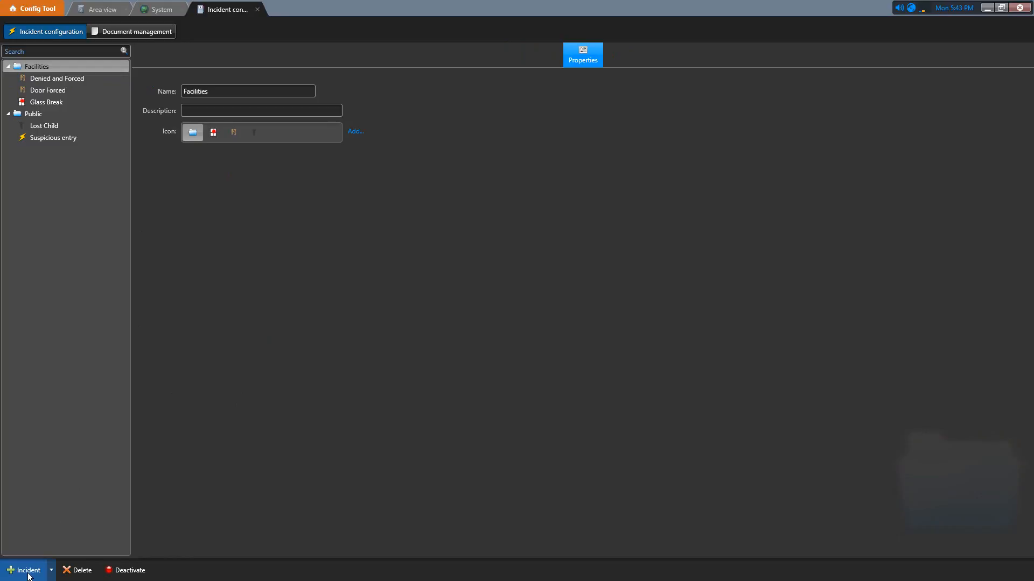
left_click(24, 570)
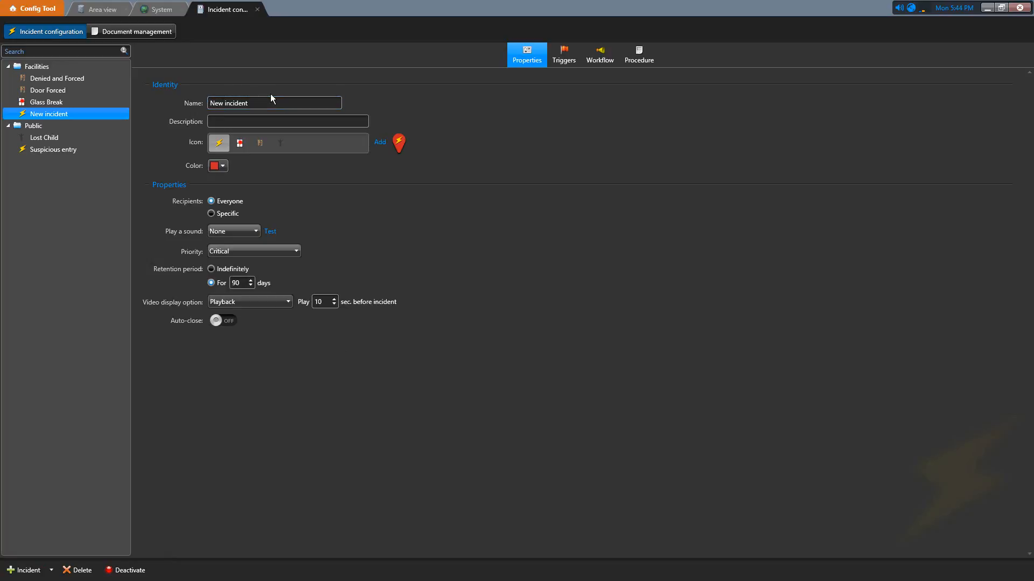
left_click(264, 102)
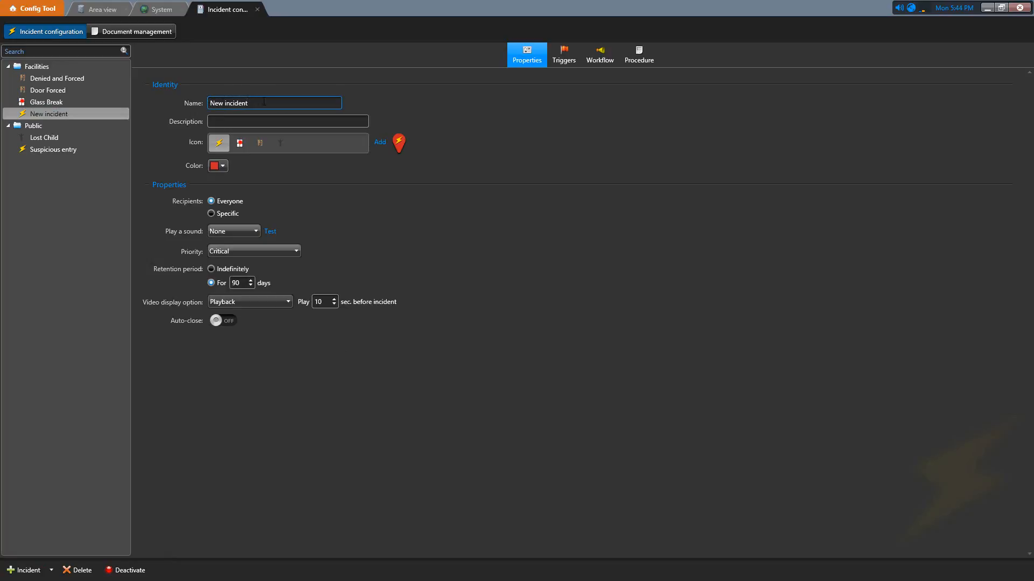
key("ctrl+shift+Left")
key("ctrl+shift+Left")
type("Bom")
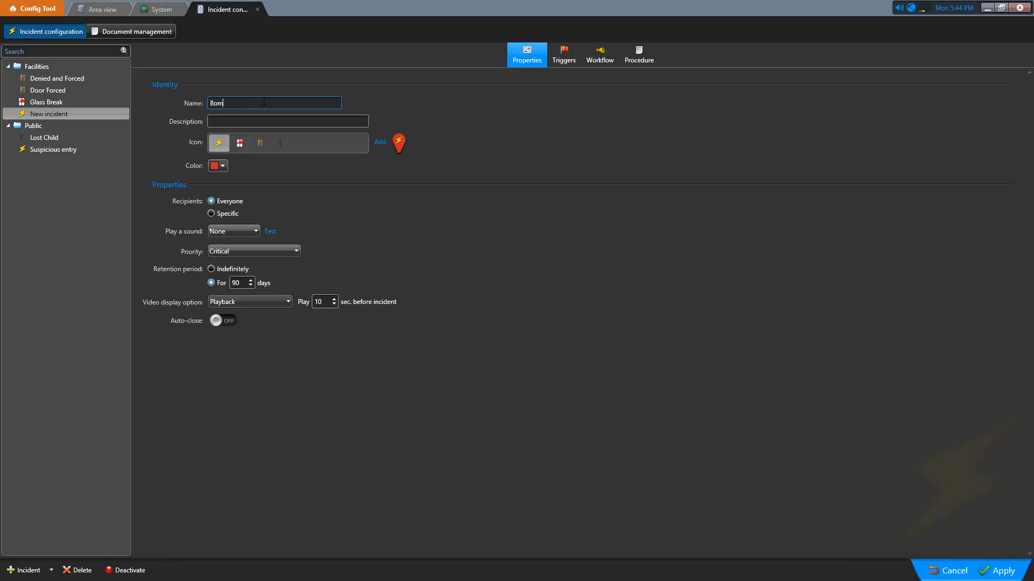
type("b threat")
Step: Add Bomb1.png from the Mission Control images DT_icons folder as the Bomb threat incident's icon and set its color to yellow
left_click(379, 144)
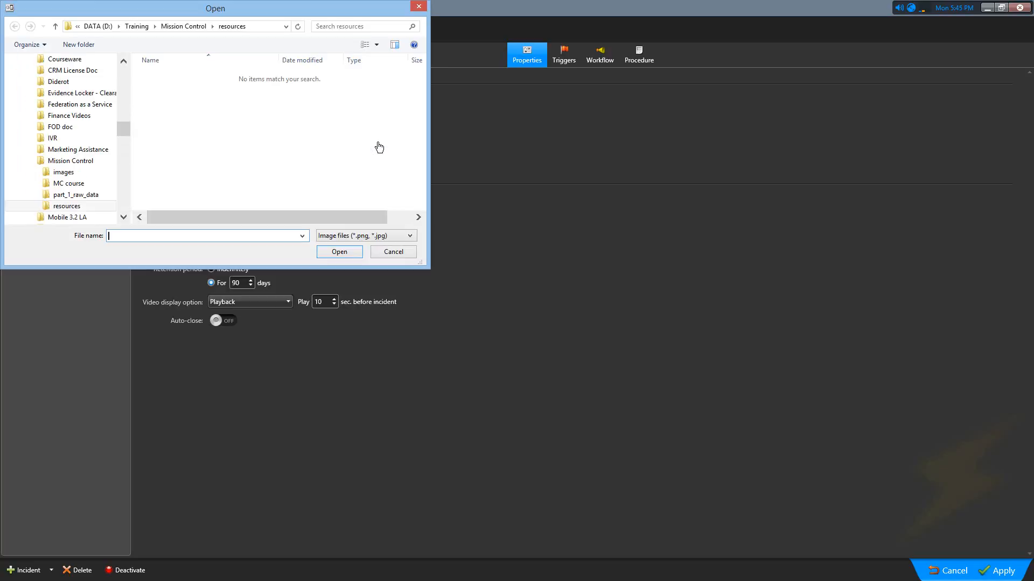
left_click(37, 172)
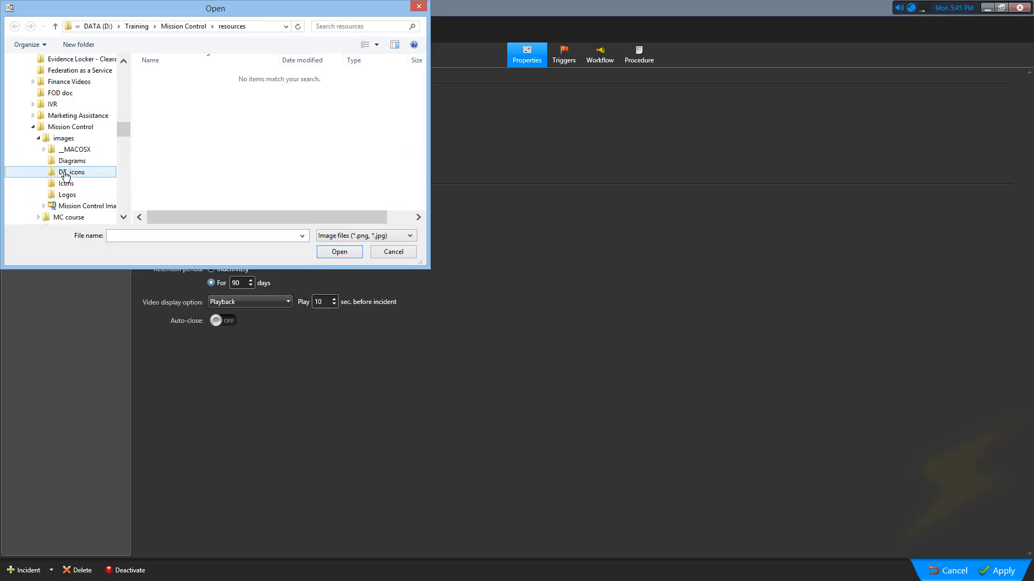
left_click(65, 173)
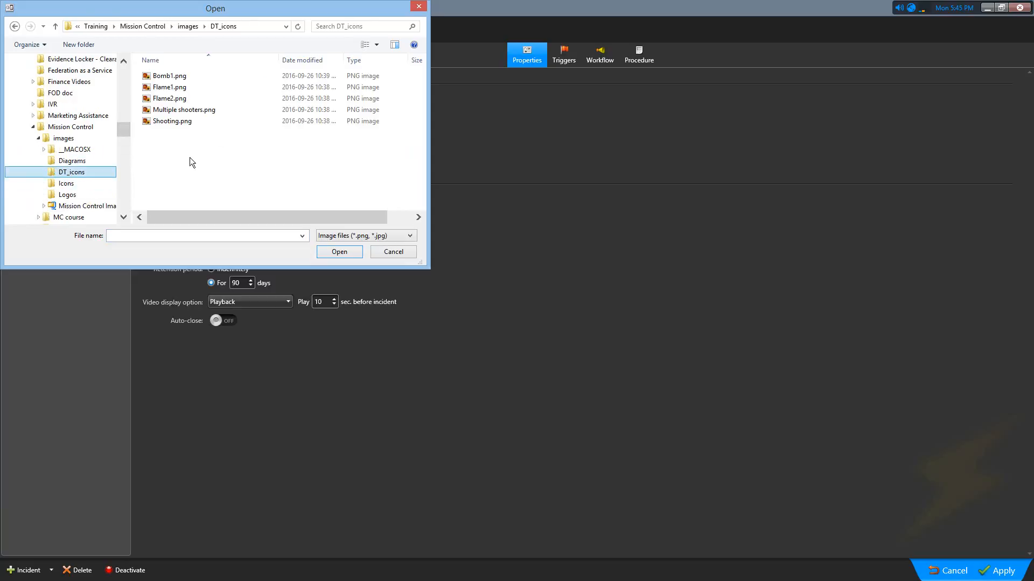
left_click(192, 77)
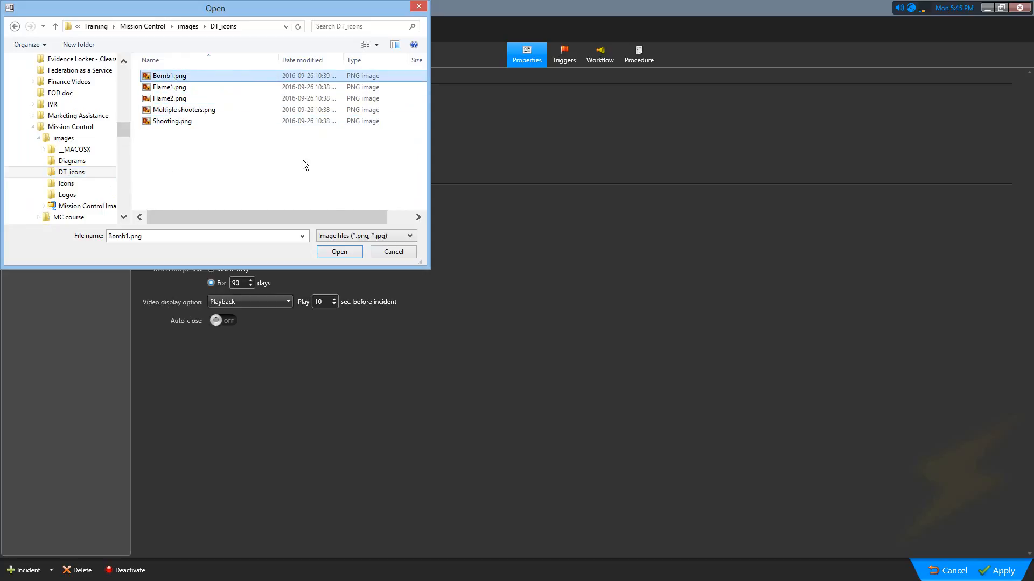
left_click(339, 251)
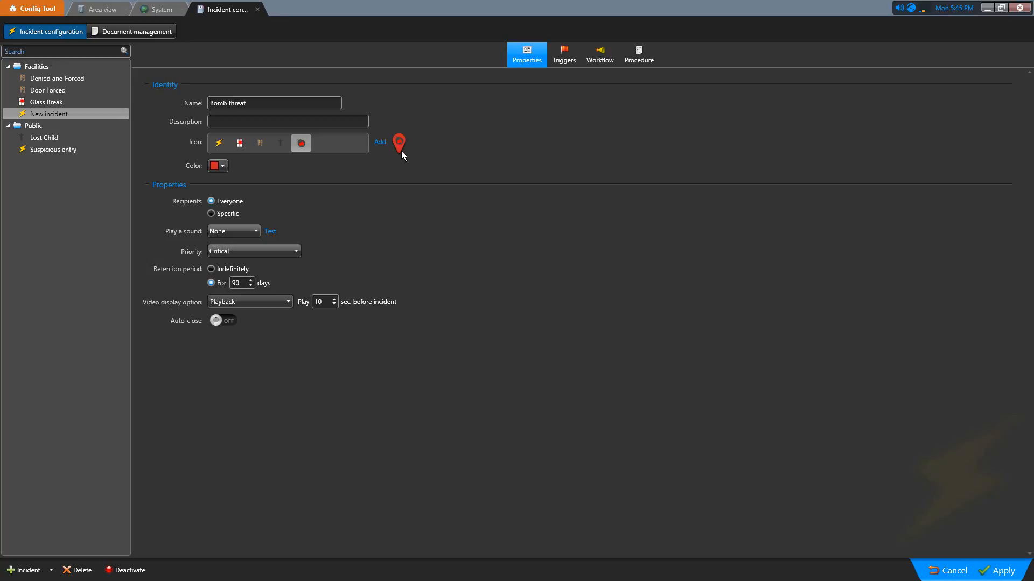
left_click(223, 166)
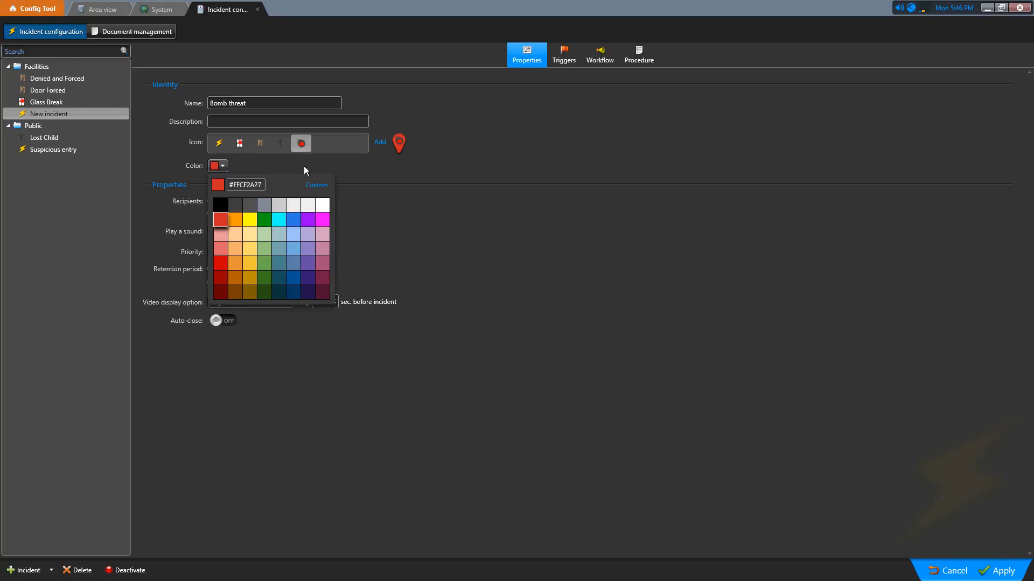
left_click(249, 218)
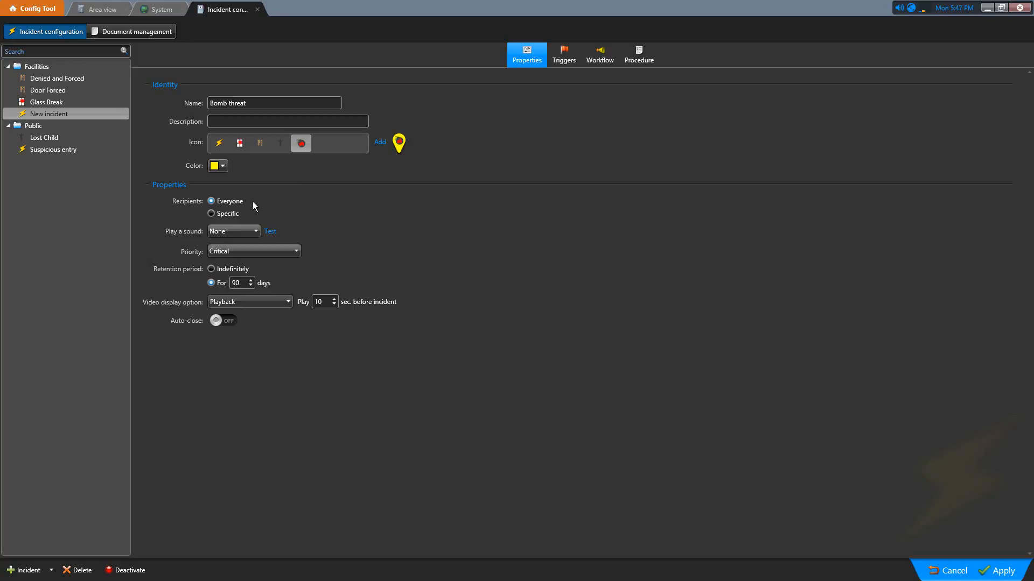
Step: Restrict the Bomb threat incident to specific recipients and add the three individual users listed after Admin in the Administrators group
left_click(211, 213)
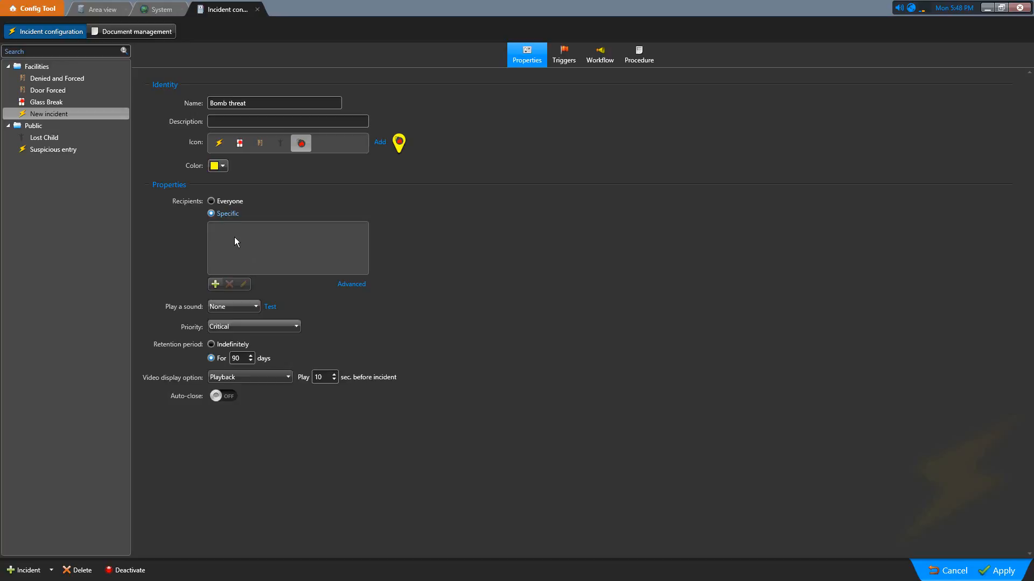
left_click(215, 285)
left_click(440, 236)
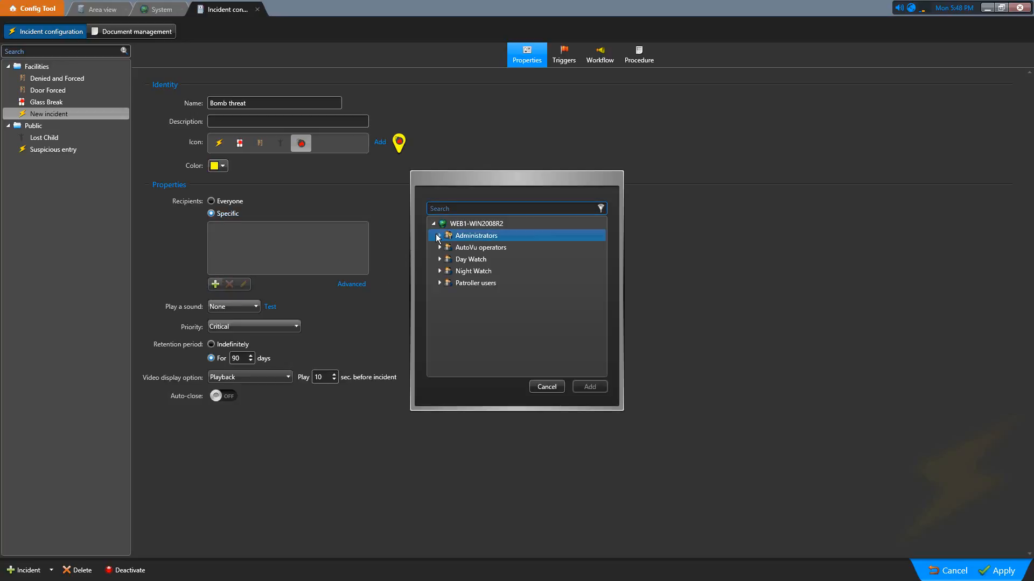
left_click(440, 236)
left_click(478, 261)
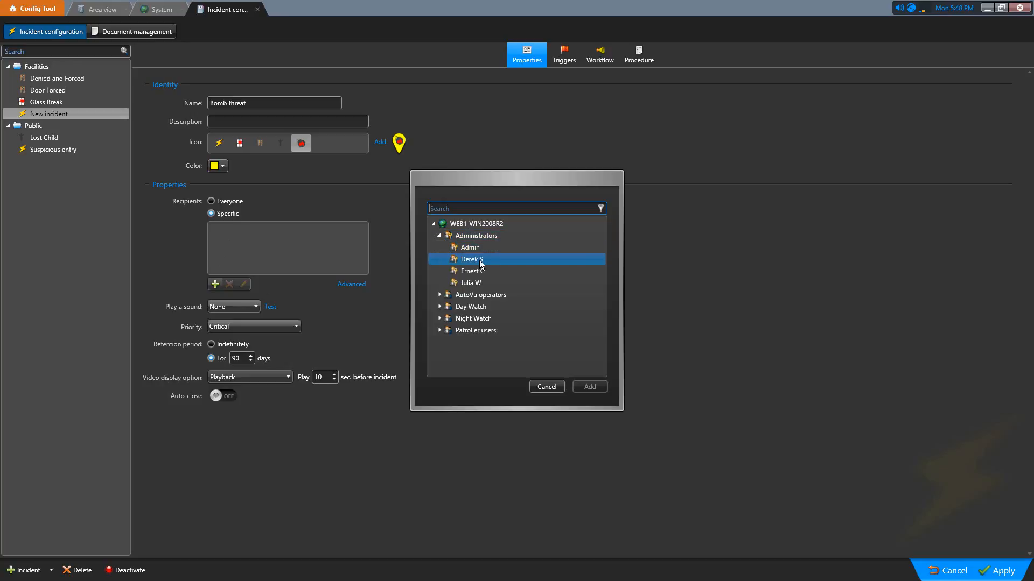
left_click(478, 272, "ctrl")
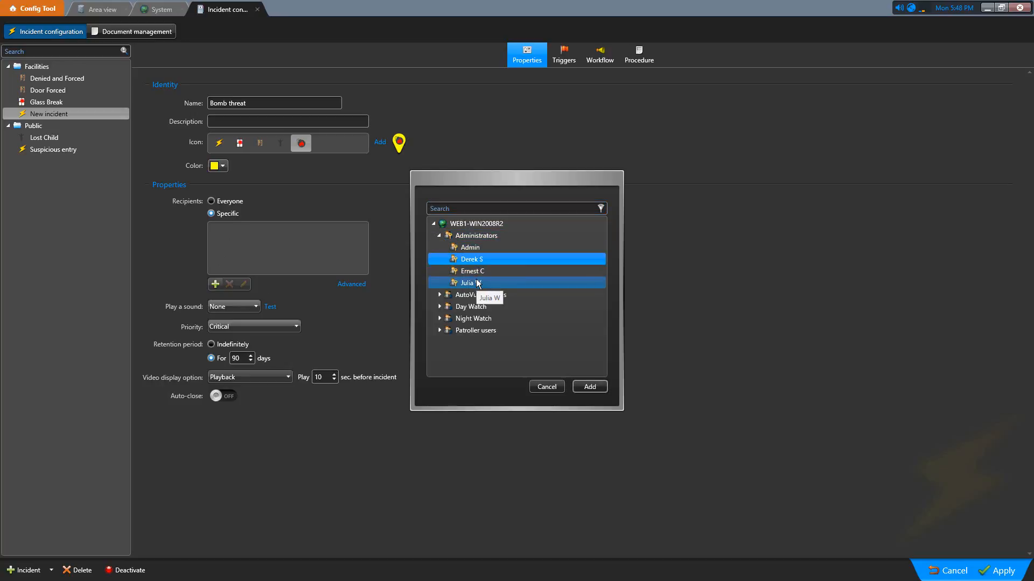
left_click(477, 283, "shift")
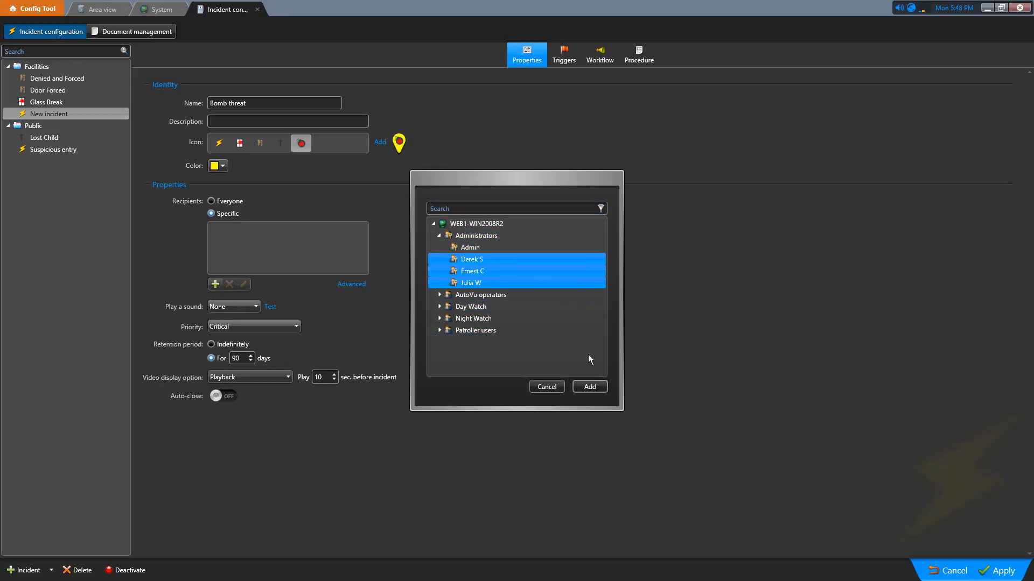
left_click(590, 387)
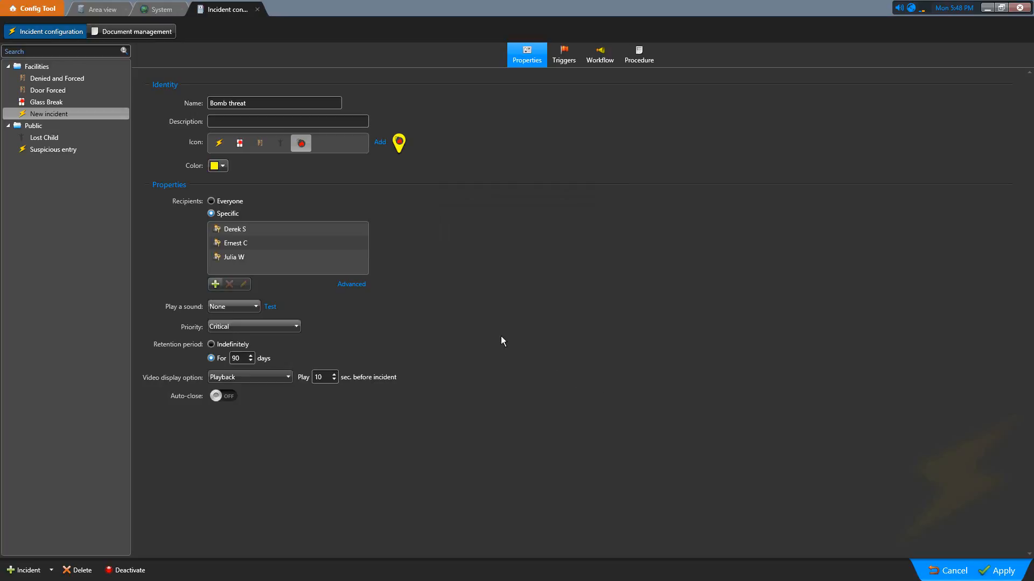
left_click(253, 242)
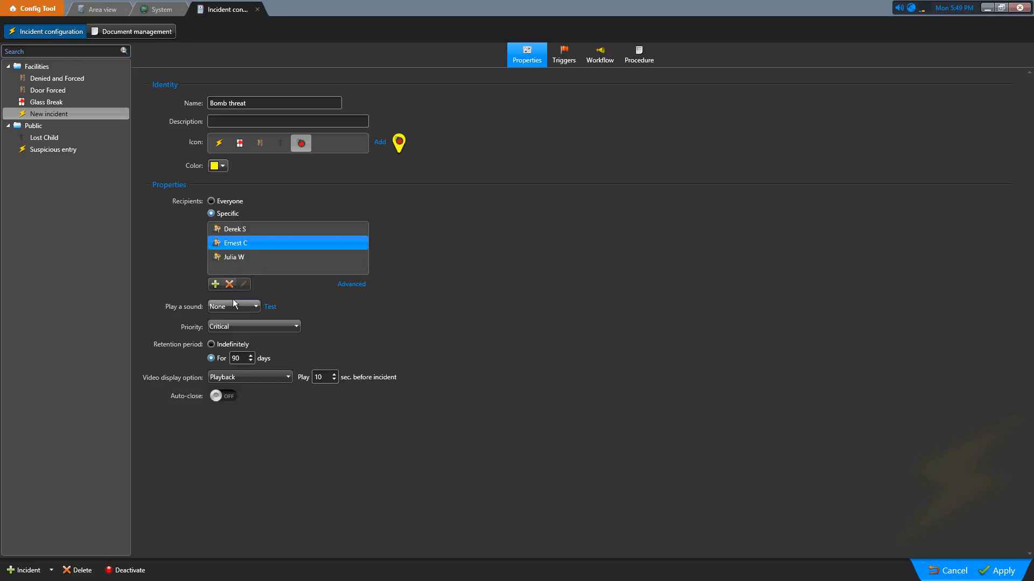
left_click(214, 285)
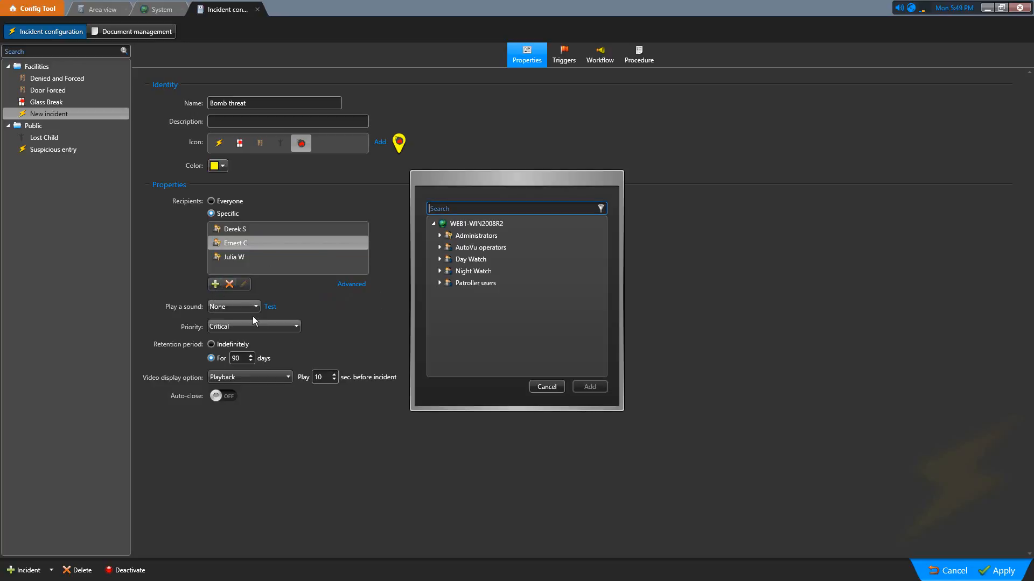
left_click(534, 384)
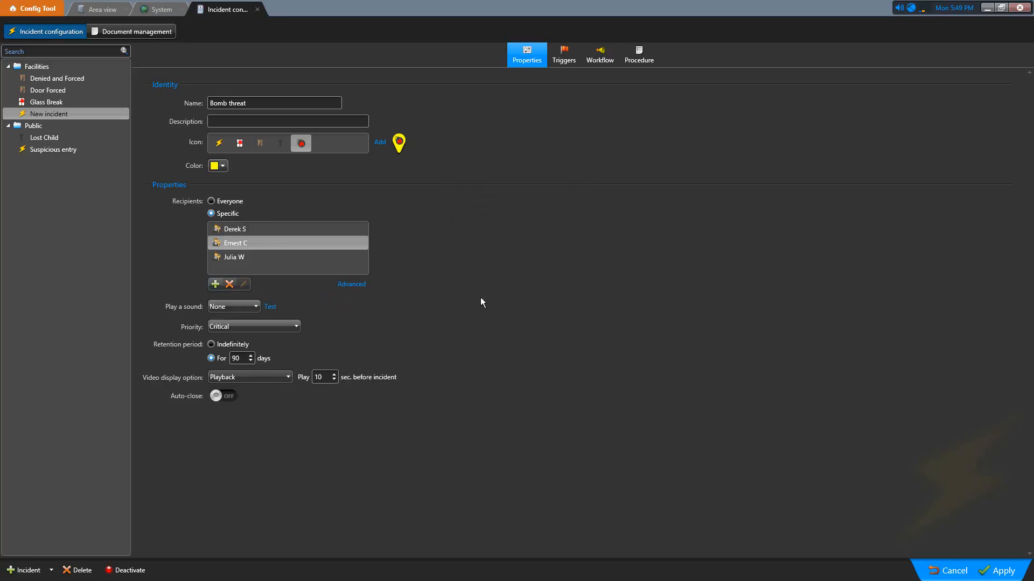
Step: Switch the recipients to advanced mode, accepting that the list is cleared, and start a new entry with the area Airport - Terminal 3
left_click(364, 286)
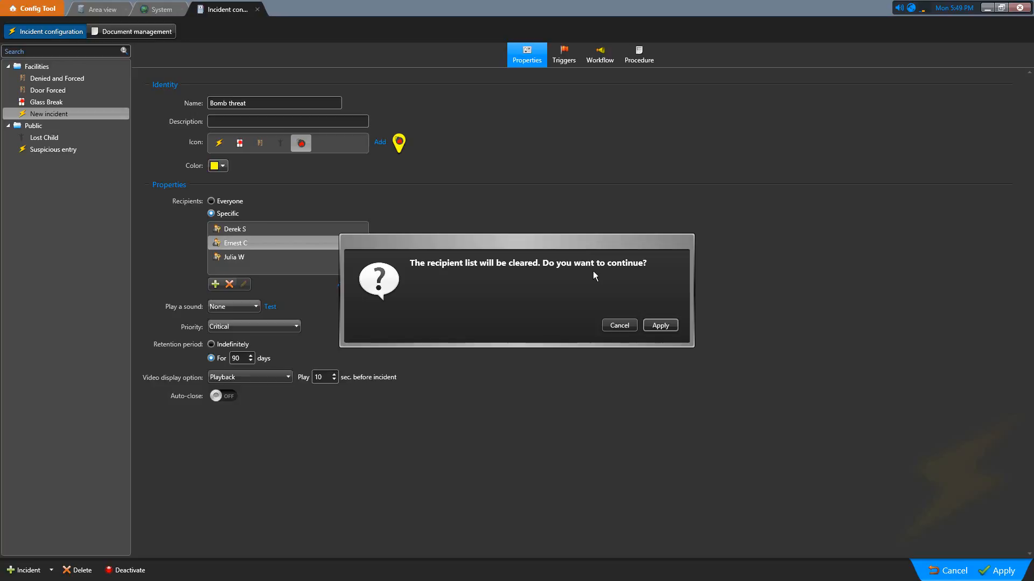
left_click(663, 326)
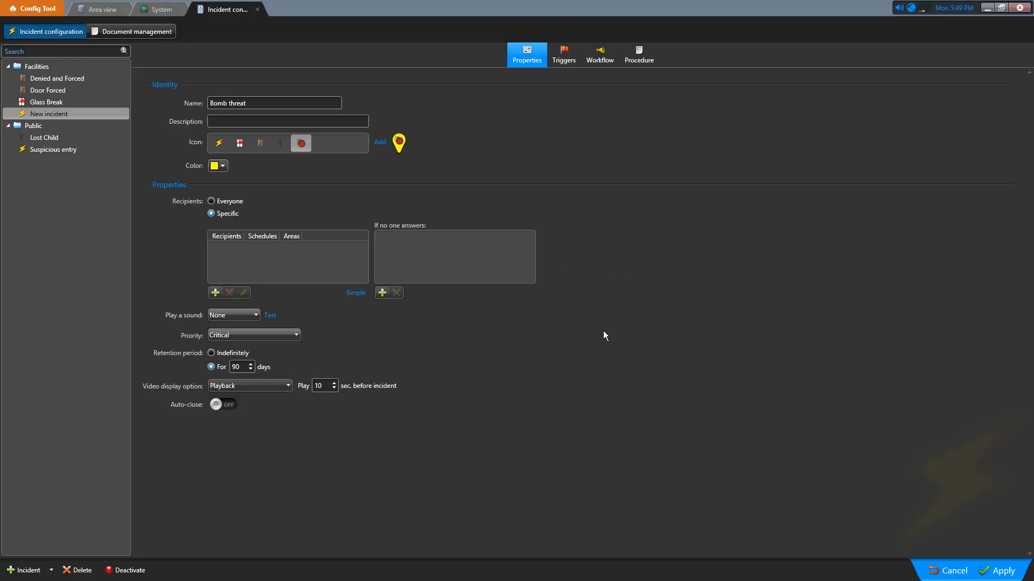
left_click(215, 293)
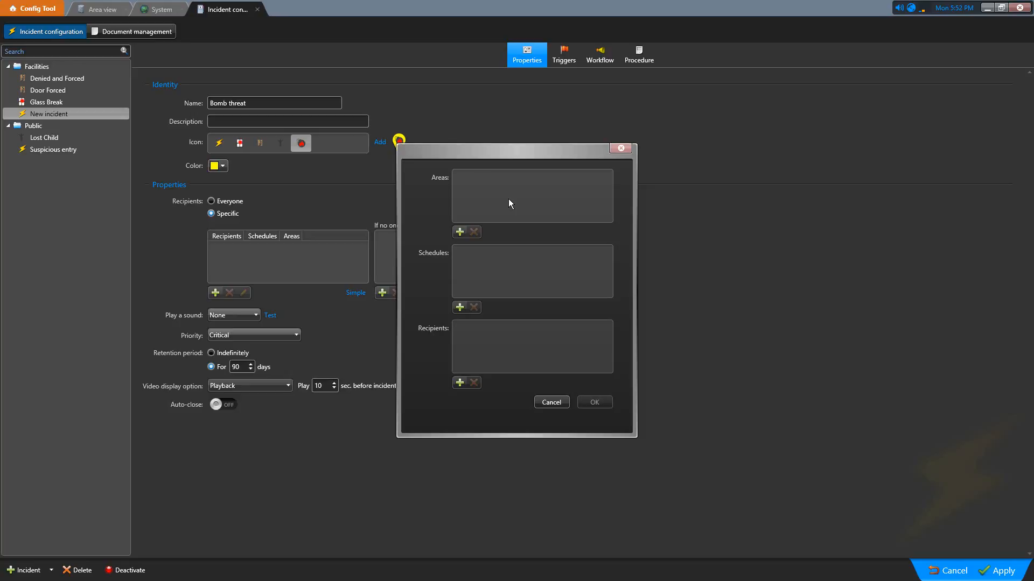
left_click(460, 233)
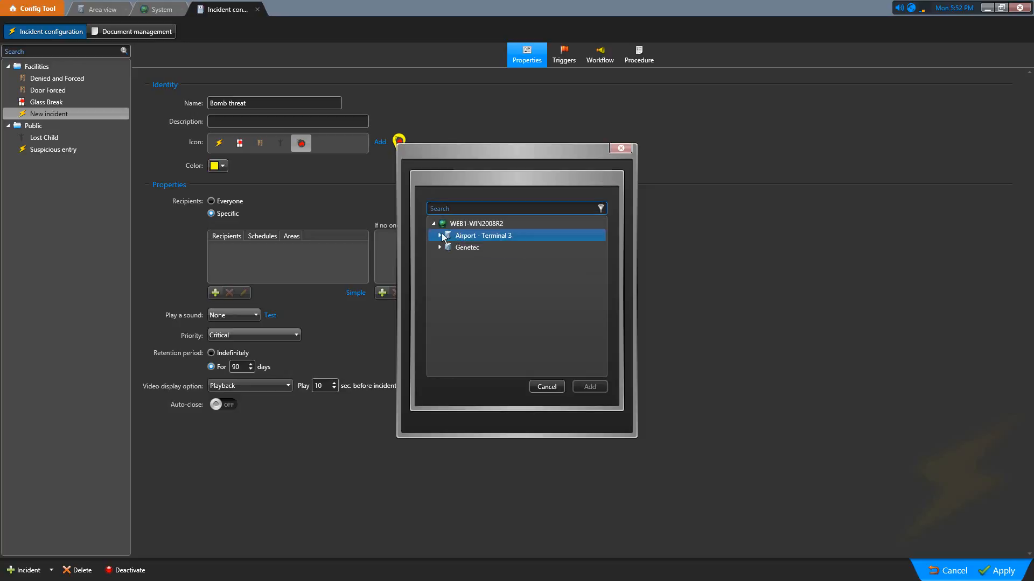
left_click(492, 237)
left_click(590, 382)
left_click(554, 178)
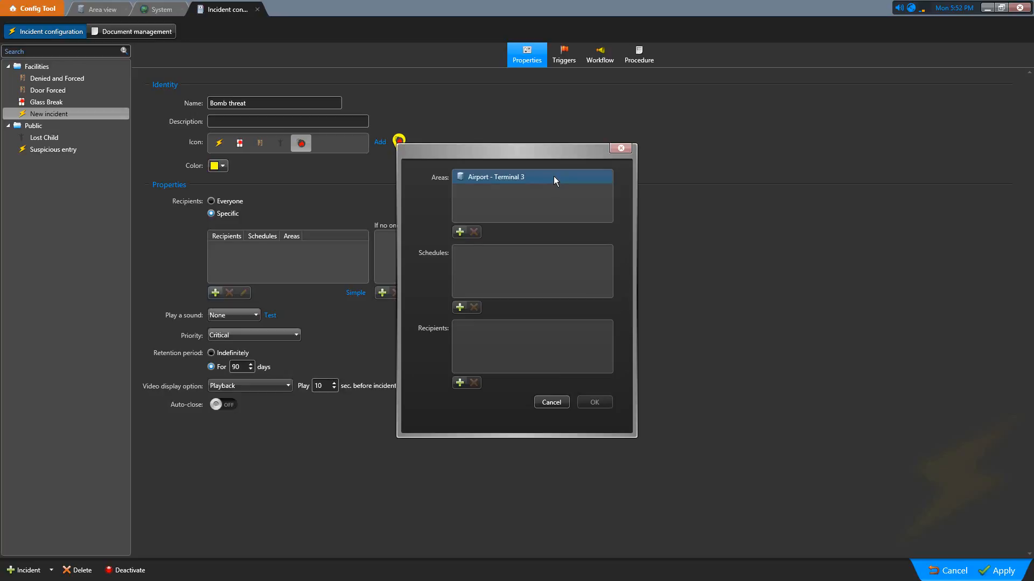
Step: Add the Business Hours schedule to the new recipient entry
left_click(458, 307)
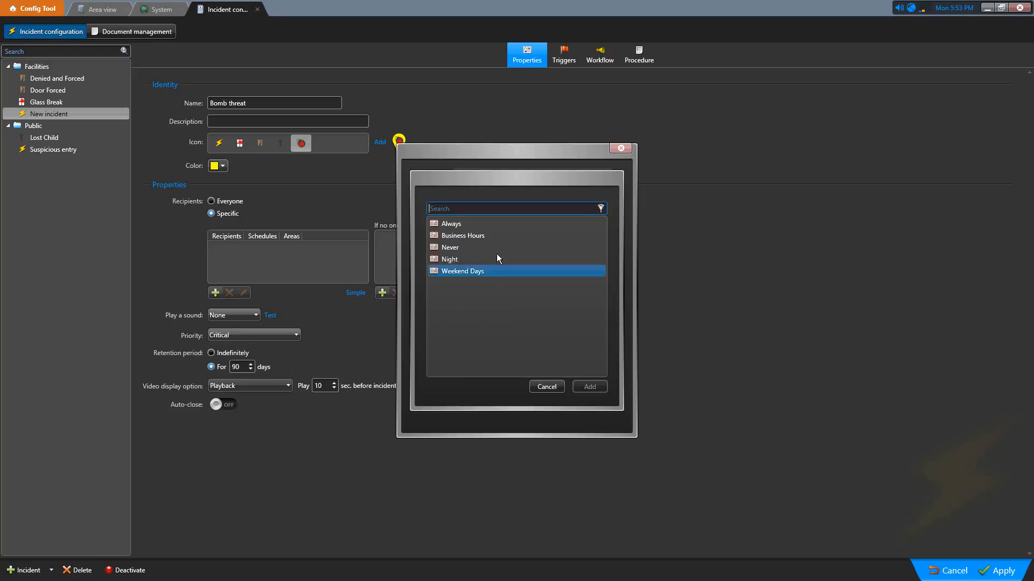
left_click(477, 239)
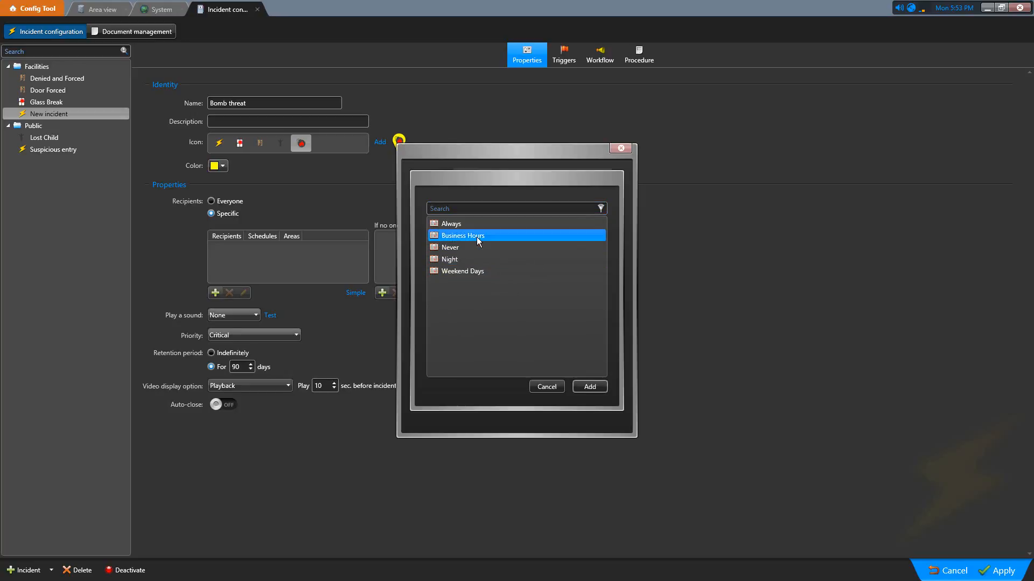
left_click(590, 388)
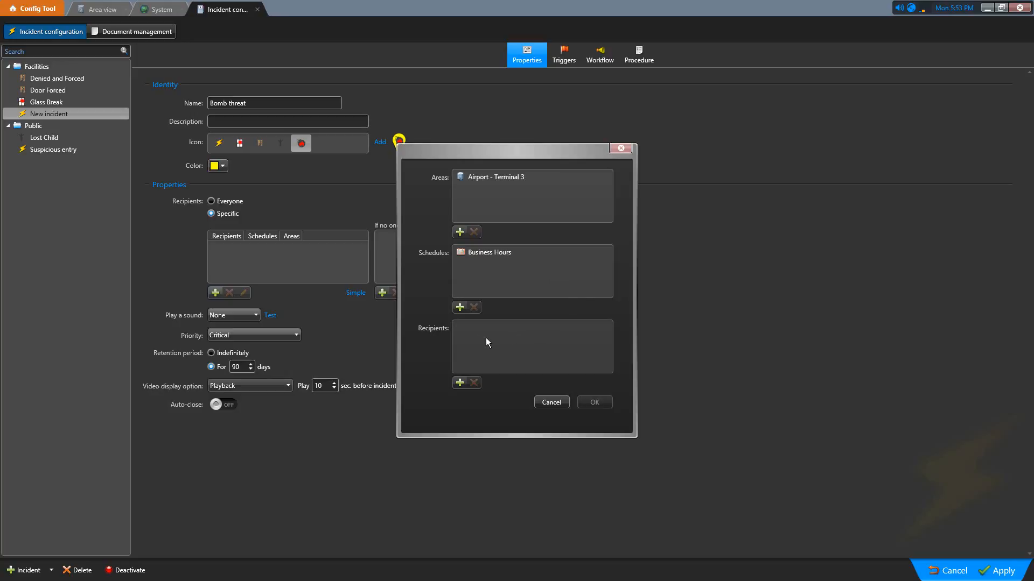
Step: Add the three users after Admin in the Administrators group and the Day Watch group as the entry's recipients, and save the entry
left_click(459, 384)
left_click(440, 238)
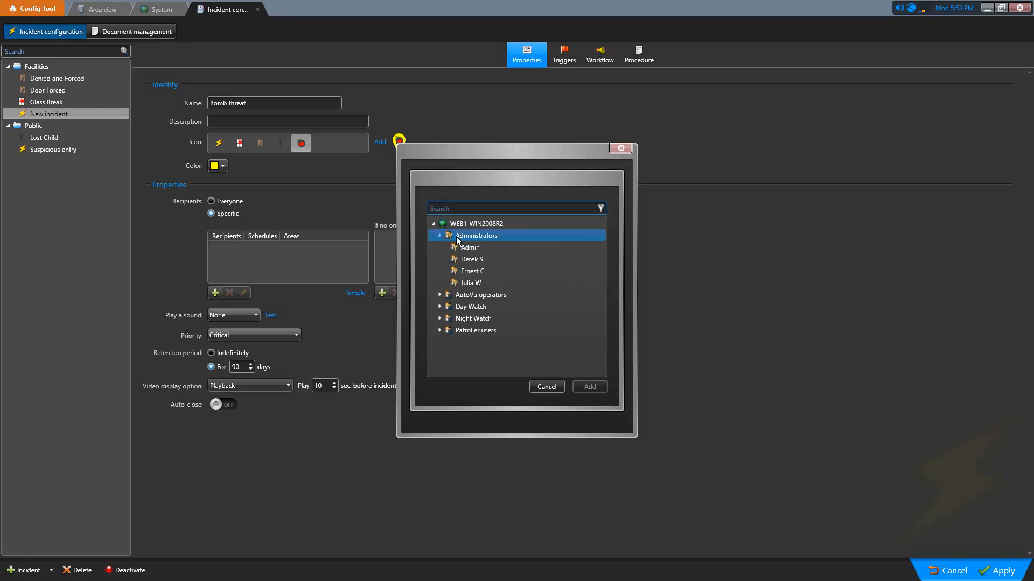
left_click(479, 258)
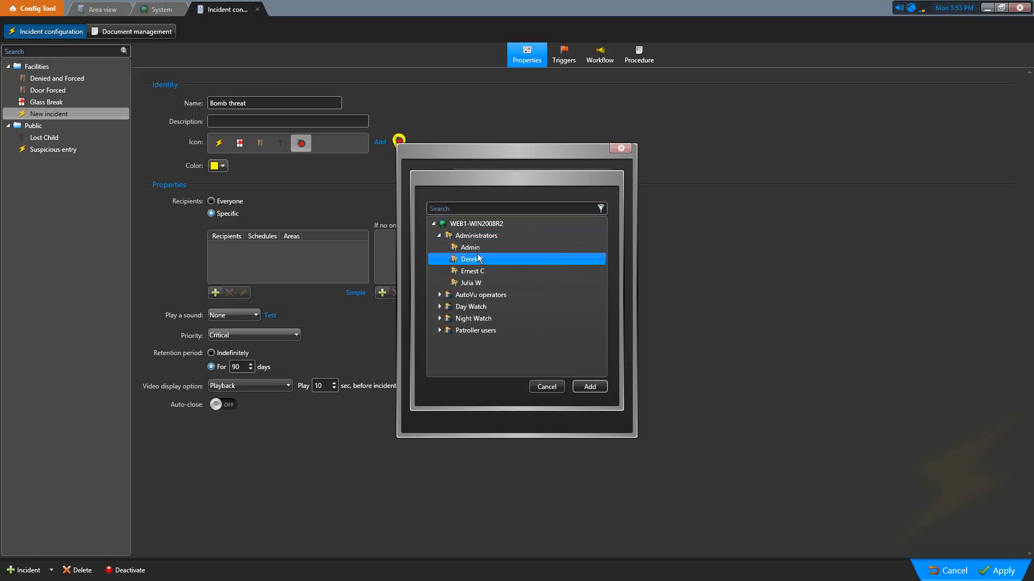
left_click(481, 285, "shift")
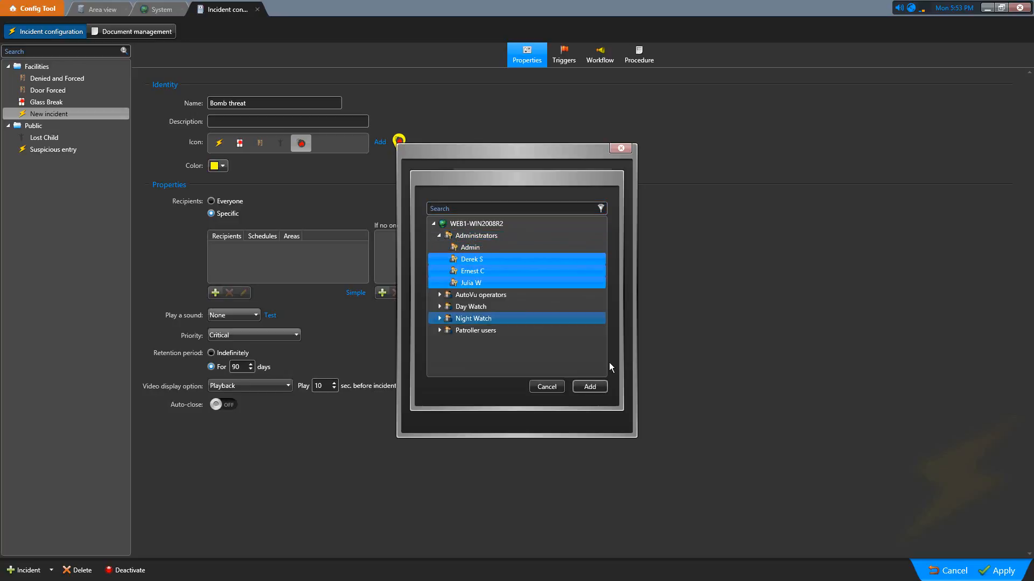
left_click(490, 311, "ctrl")
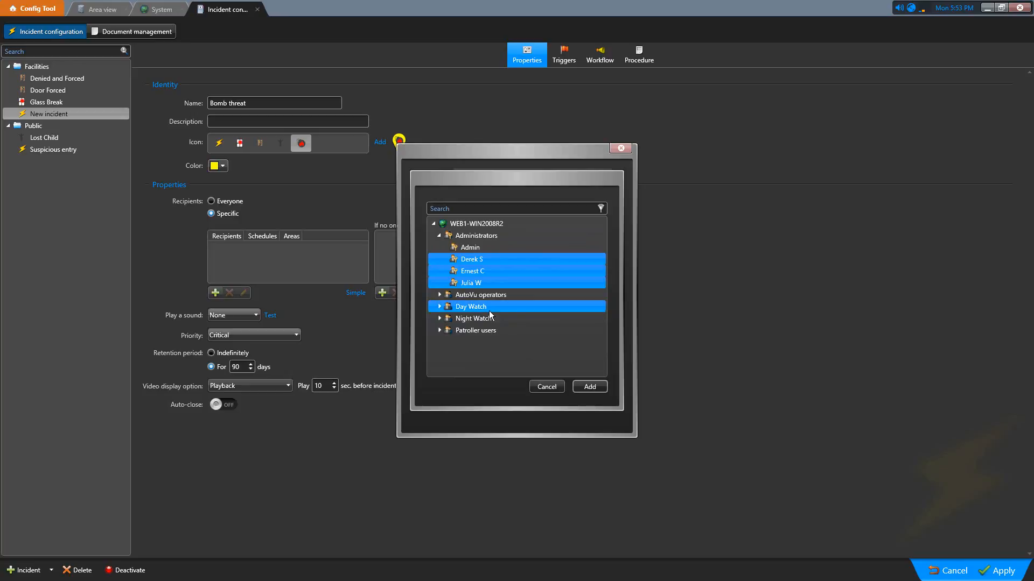
left_click(591, 387)
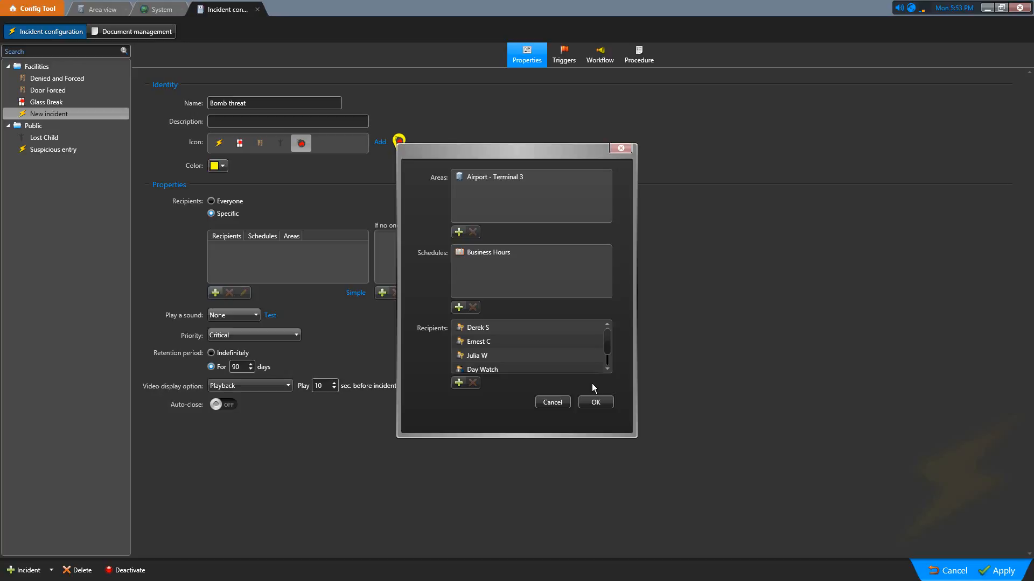
left_click(602, 402)
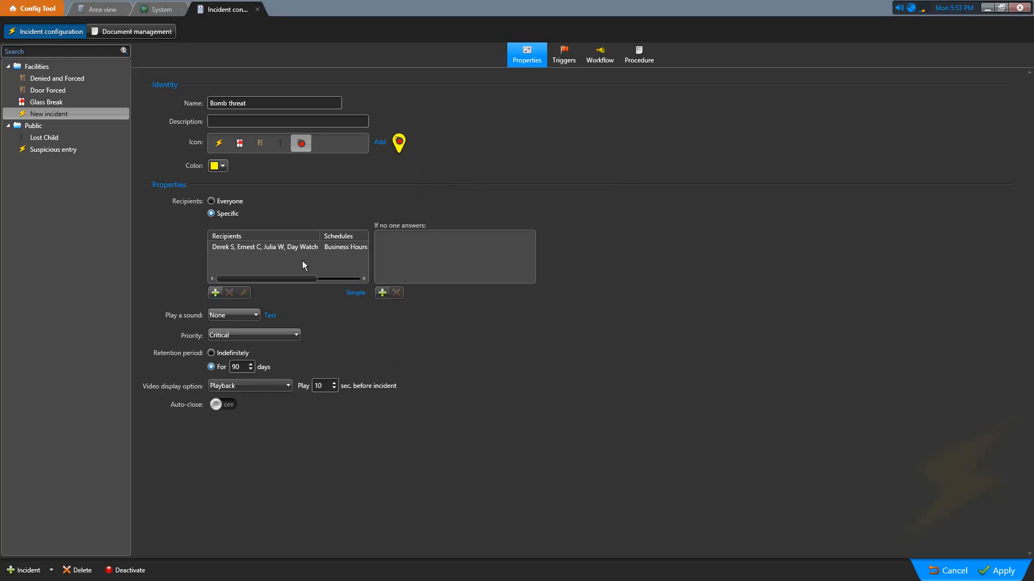
Step: Add the Administrators group as the fallback recipient if no one answers the incident
mouse_move(271, 277)
left_mouse_down()
mouse_move(316, 286)
mouse_move(257, 280)
left_mouse_up()
left_click(244, 250)
left_click(381, 293)
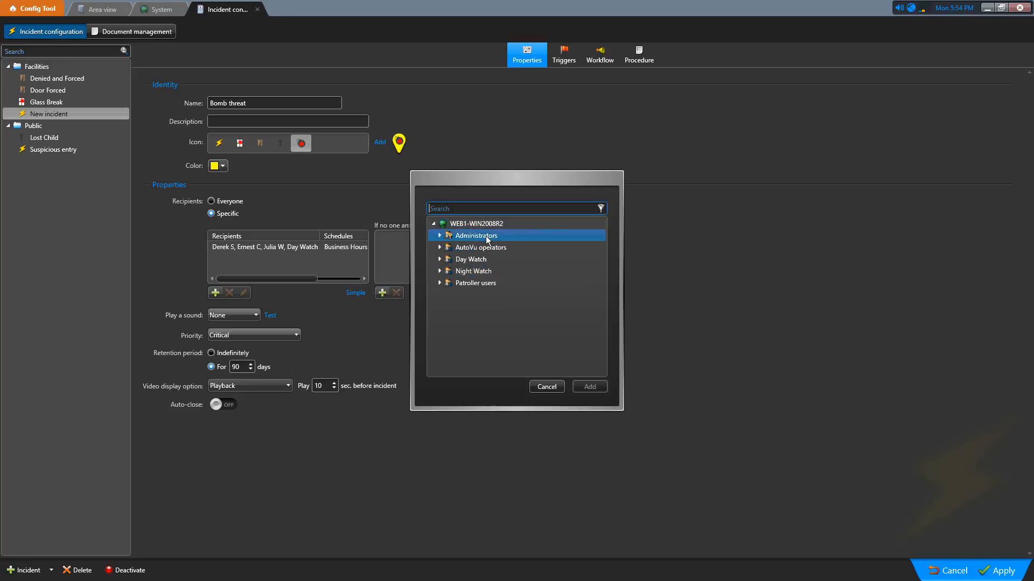
left_click(490, 235)
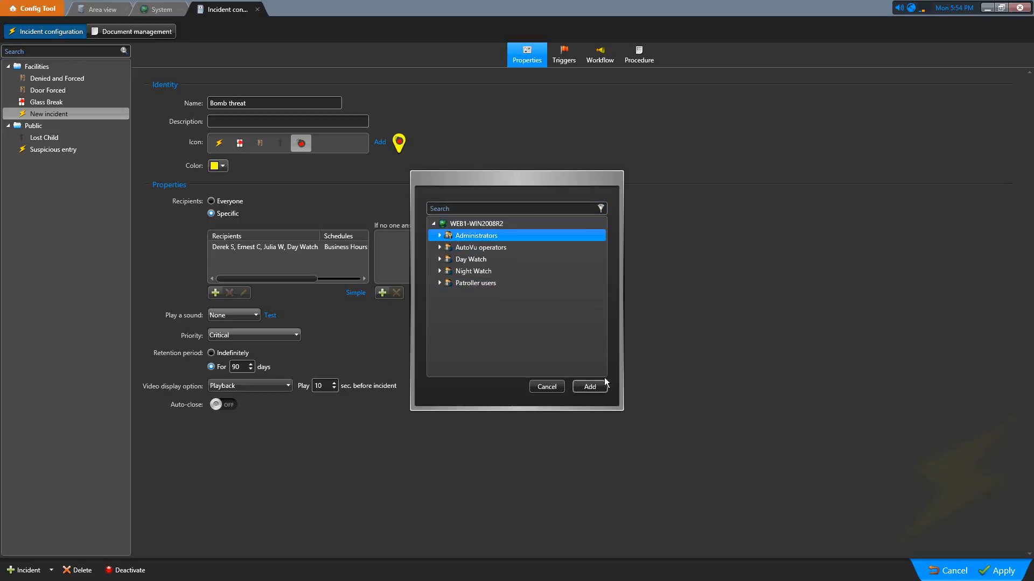
left_click(590, 387)
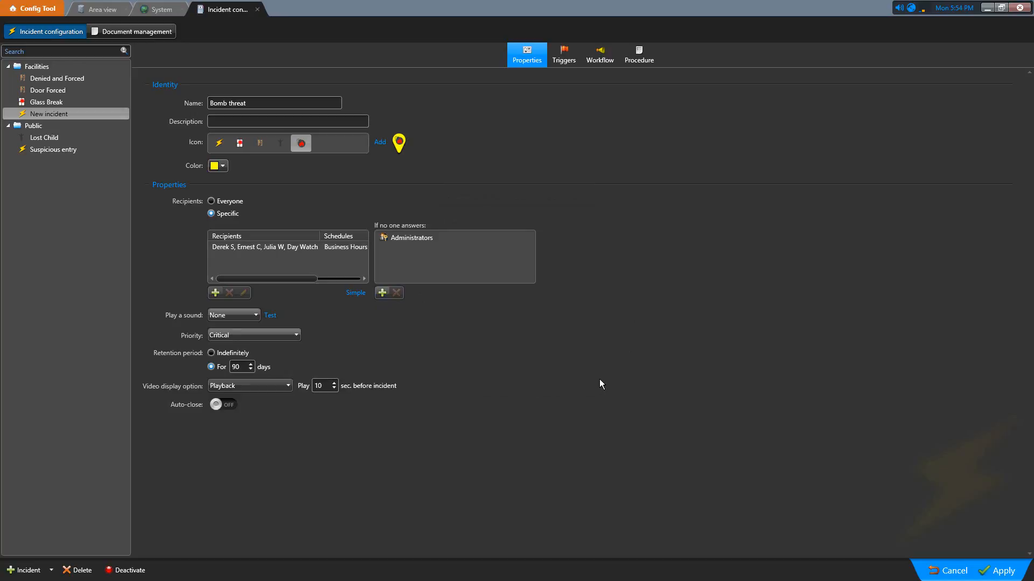
Step: Set the incident's sound to Bell 2 and keep its priority at Critical
left_click(253, 317)
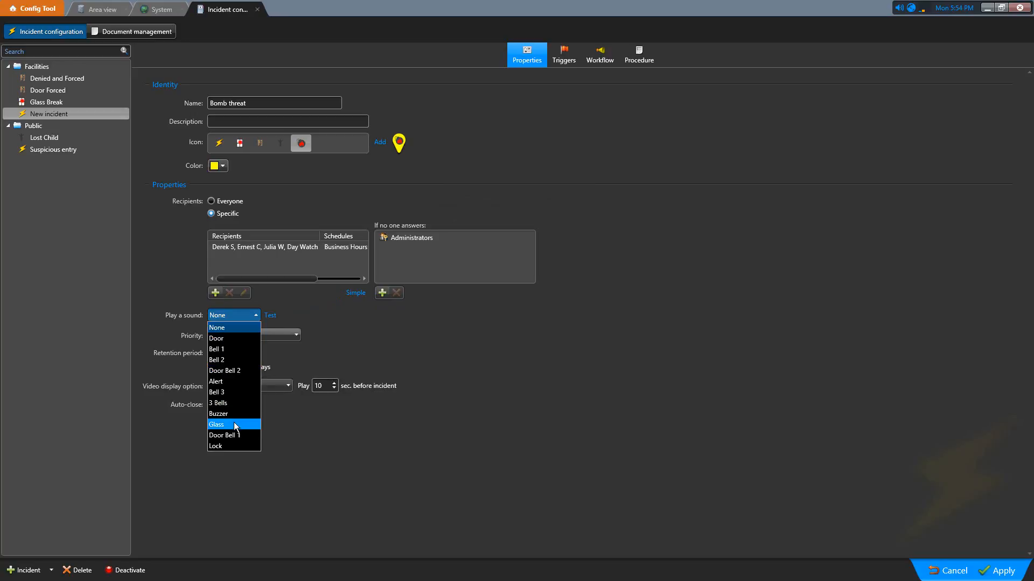
left_click(229, 361)
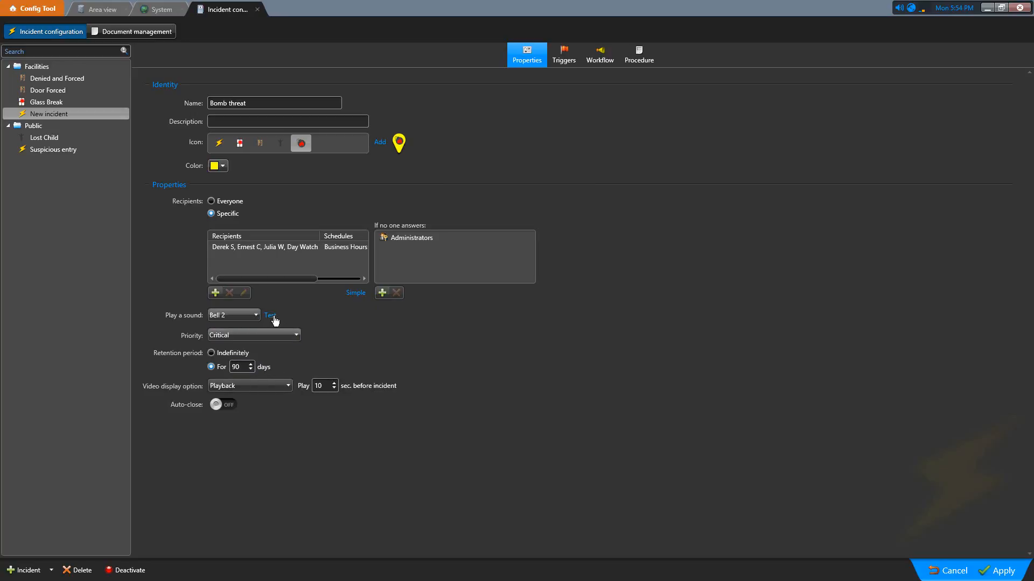
left_click(294, 337)
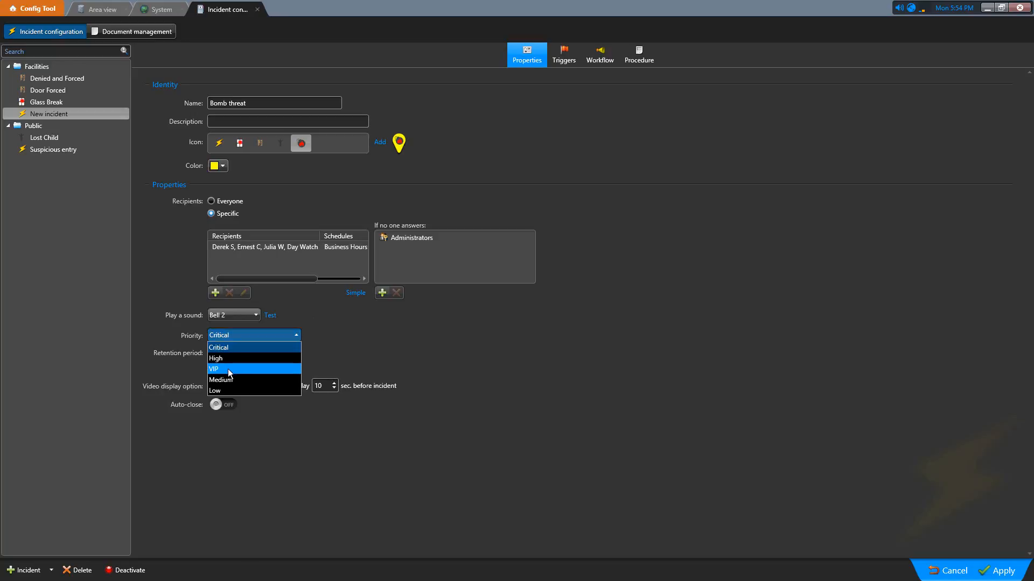
left_click(273, 348)
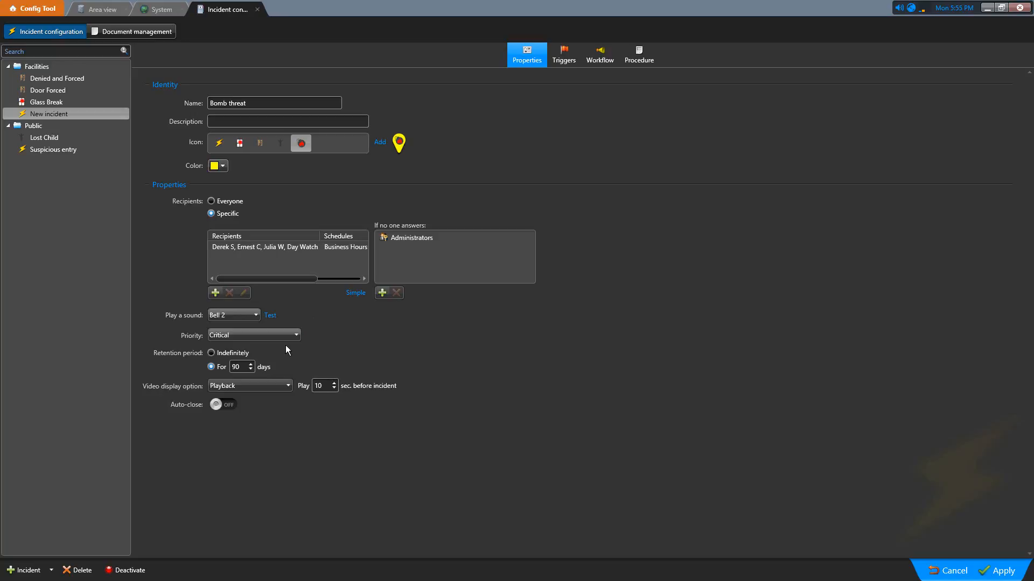
Step: Keep the video display option at Playback and apply the Bomb threat incident's properties
left_click(284, 387)
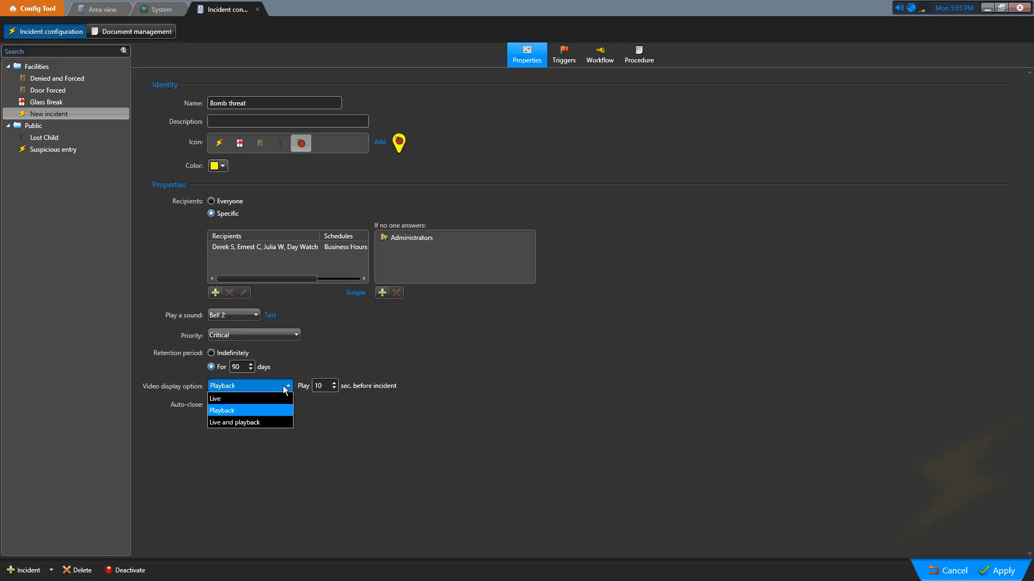
left_click(259, 412)
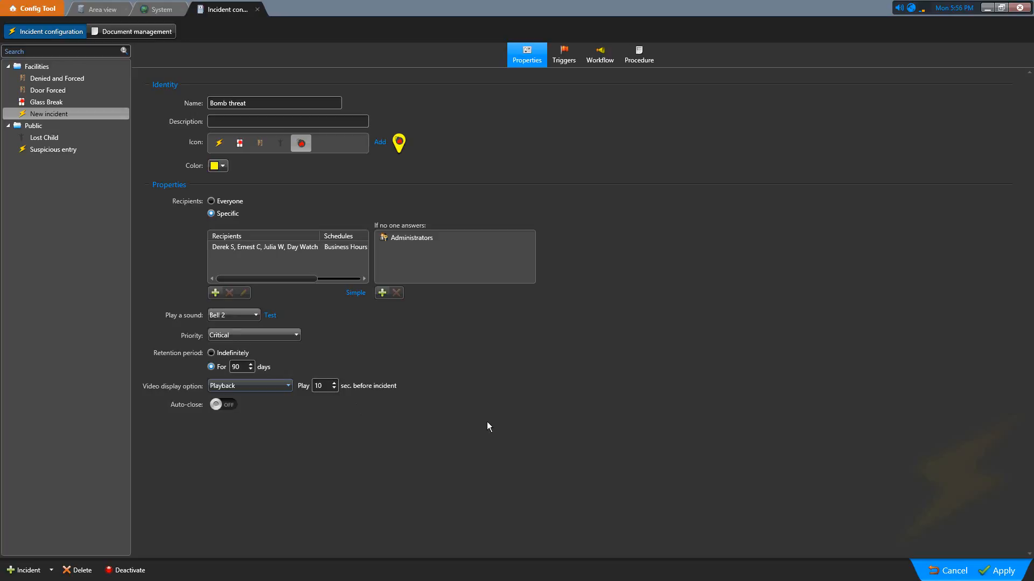
left_click(1005, 571)
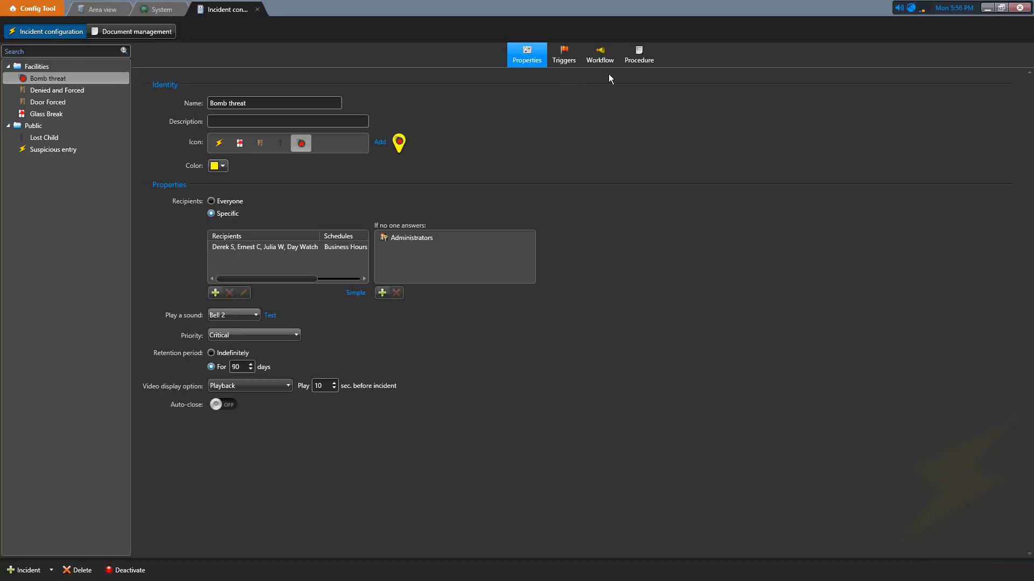
Step: Add a procedure step named "Evacuate the area" to the Bomb threat incident, with documents tagged Security Personnel
left_click(655, 58)
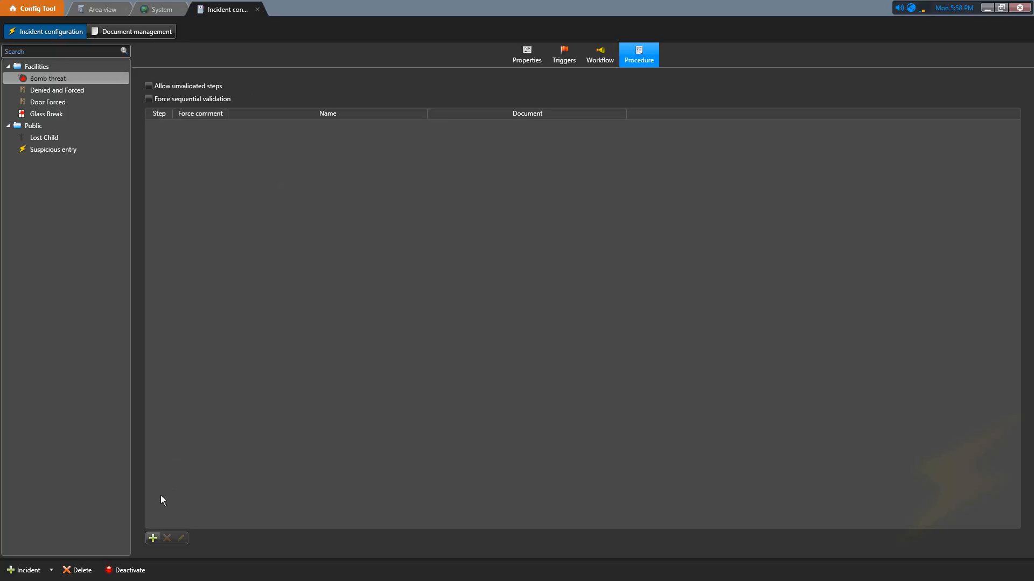
left_click(153, 538)
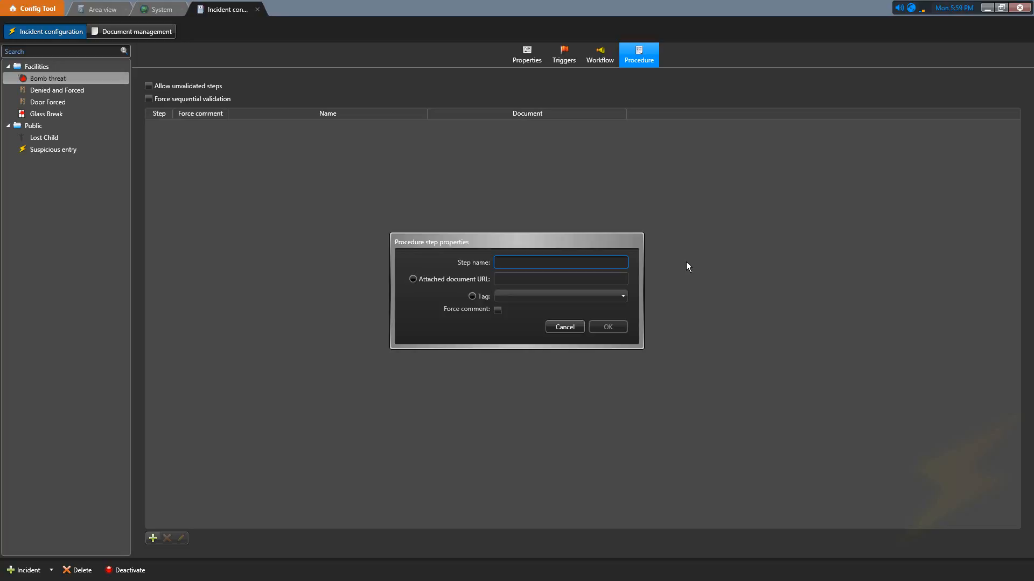
type("Evacuate the area")
left_click(472, 296)
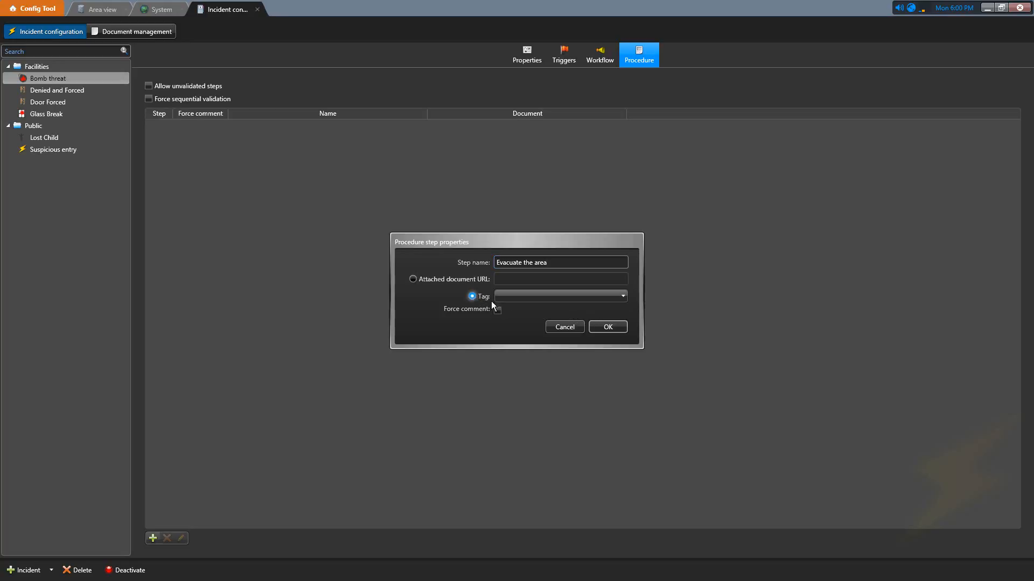
left_click(616, 296)
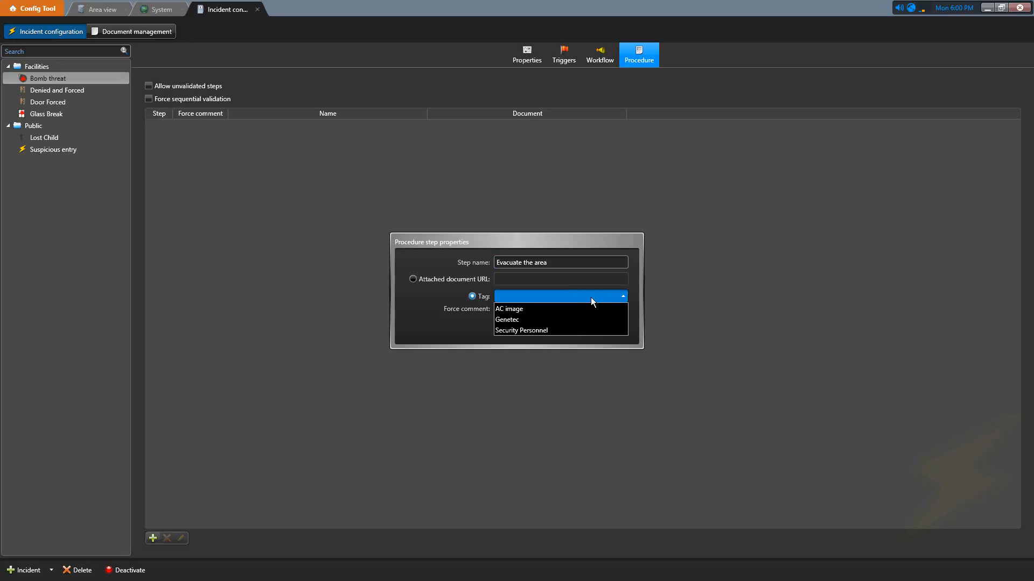
left_click(527, 329)
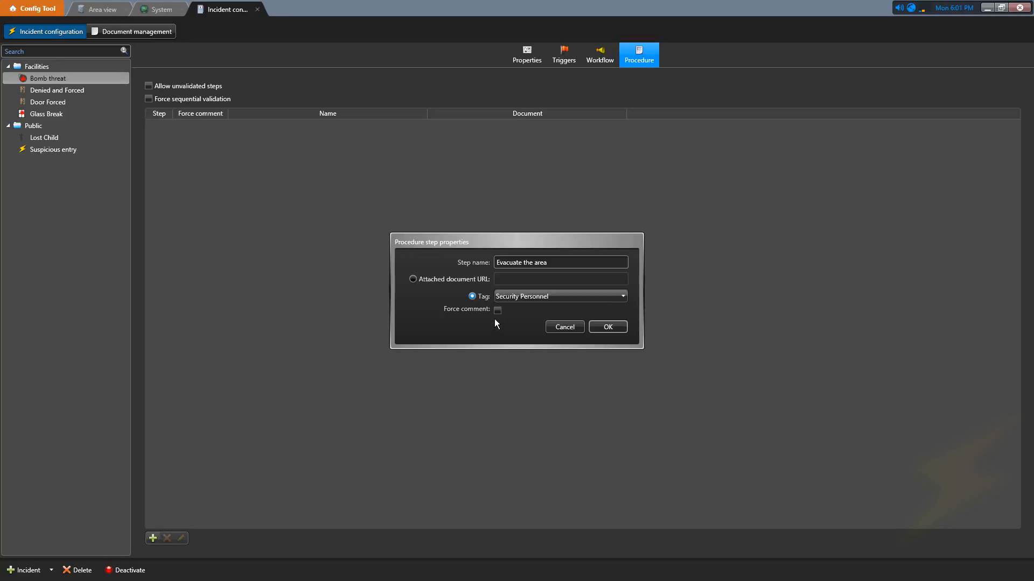
left_click(611, 327)
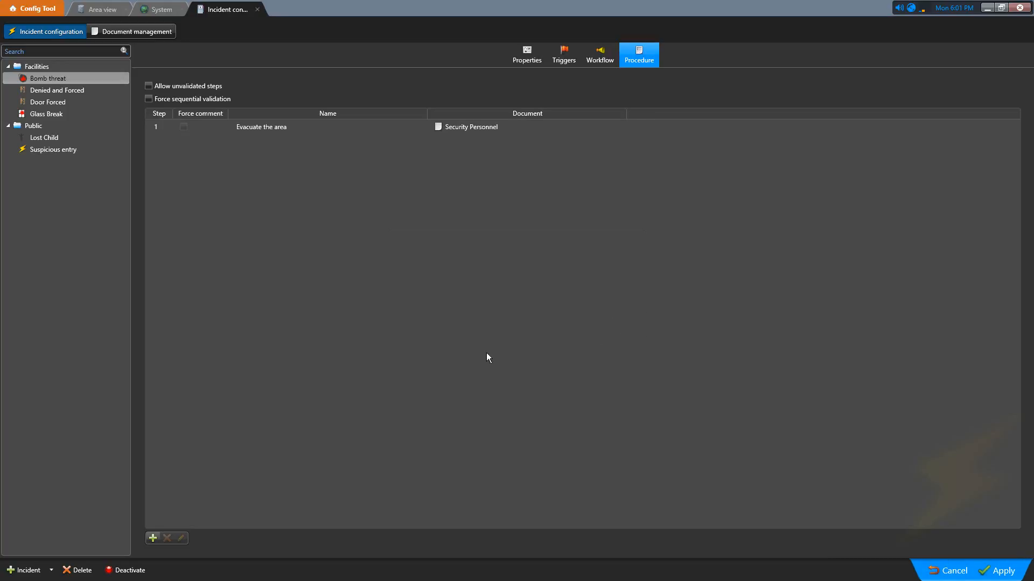
Step: Add a procedure step named "Contact SWAT team, give eta" that forces a comment
left_click(152, 538)
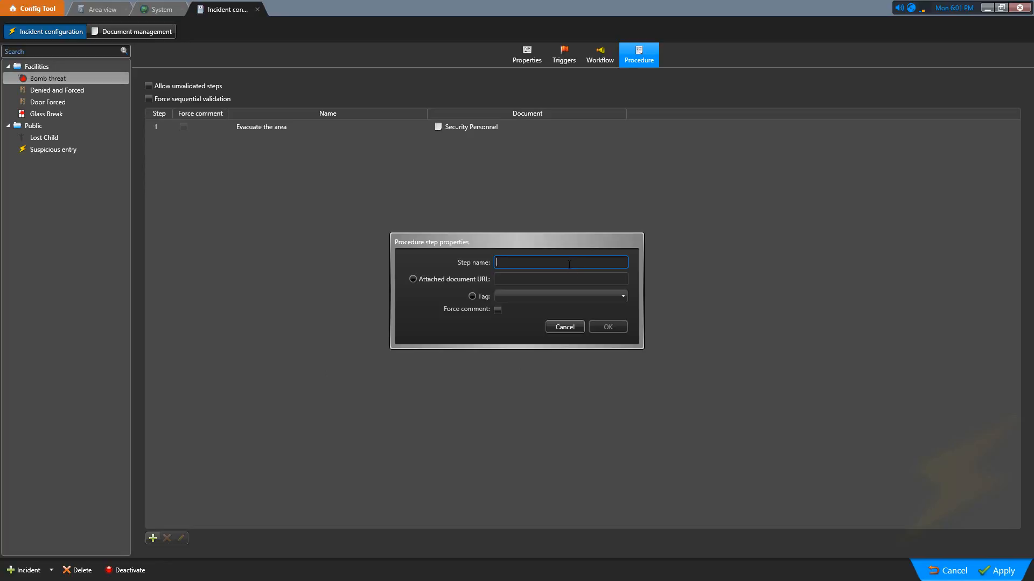
type("Contact SWAT team")
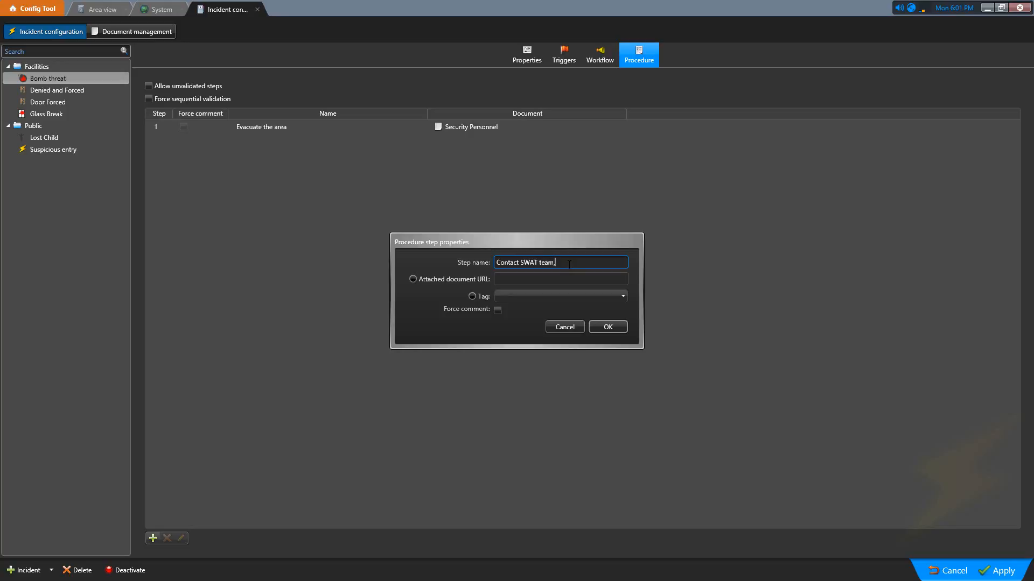
type(", give eta")
left_click(498, 311)
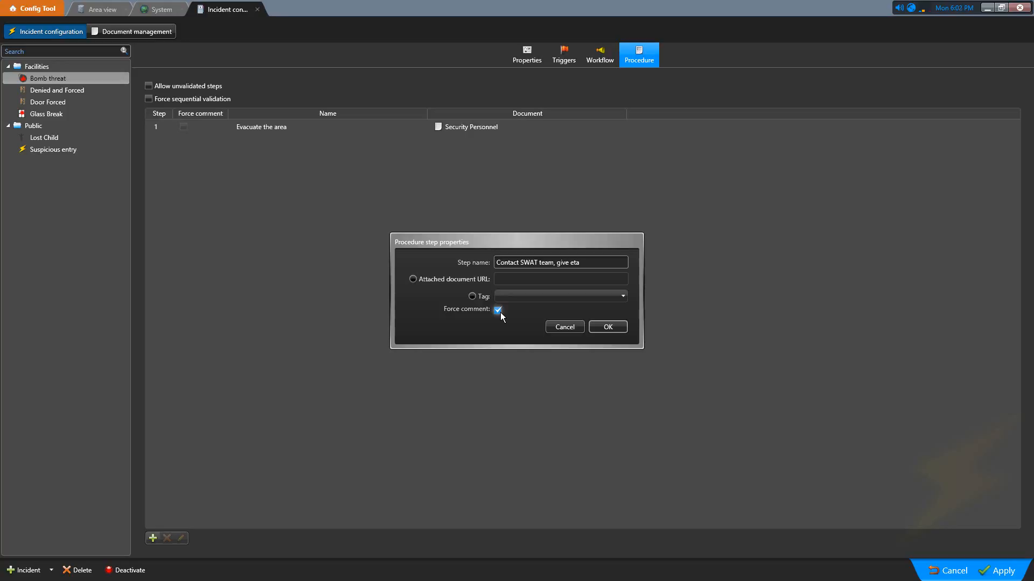
left_click(617, 330)
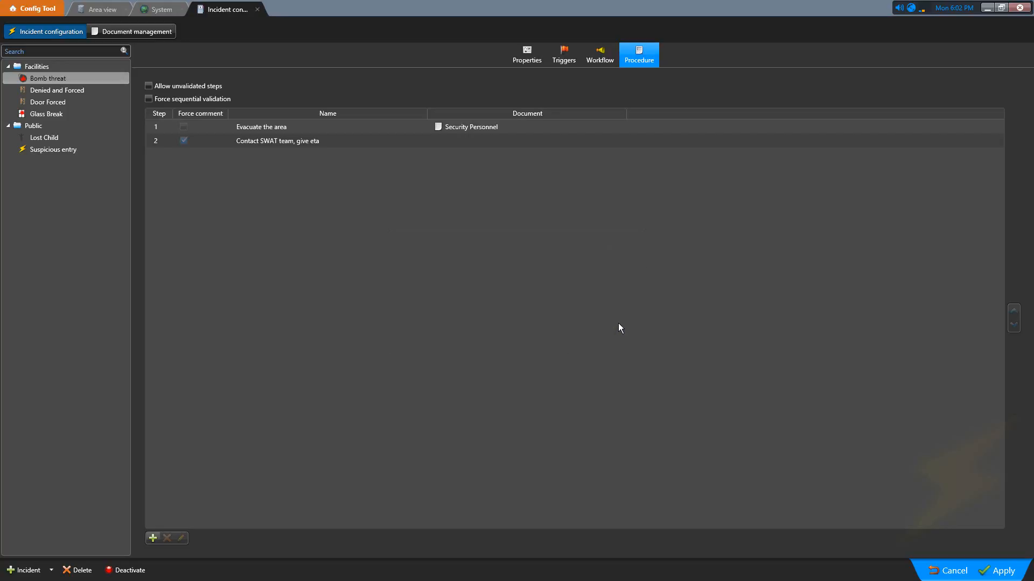
left_click(185, 144)
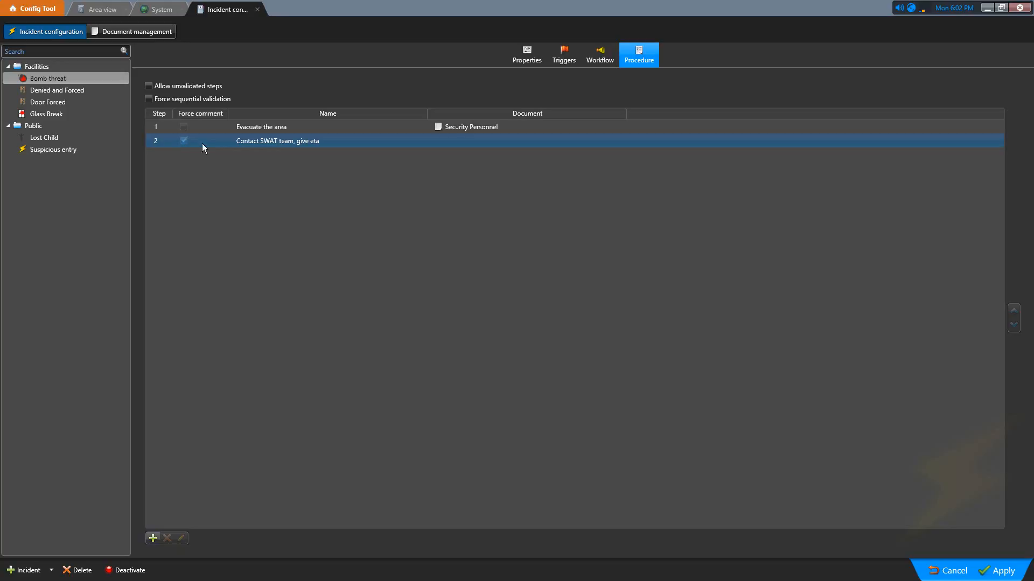
Step: Add a procedure step named "Evacuate SOC" without a document or forced comment
left_click(153, 538)
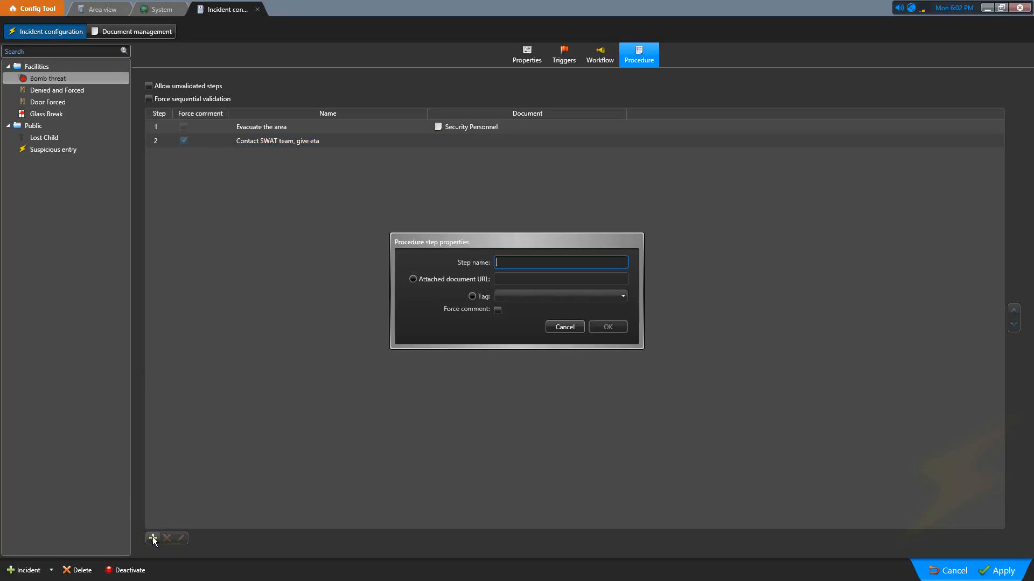
type("Evacuate SOC")
left_click(617, 331)
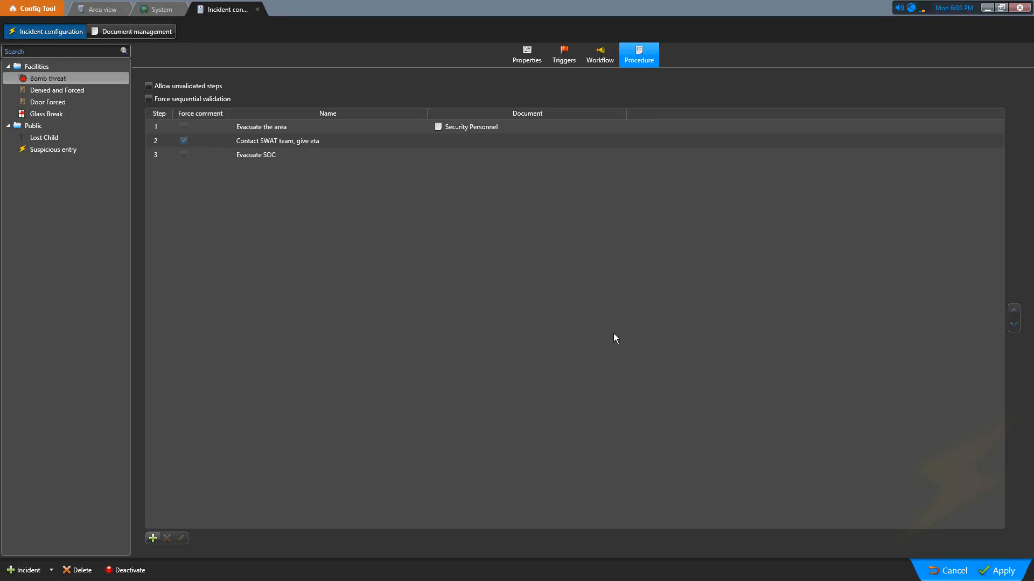
Step: Move the Evacuate SOC step above the SWAT team step, then force sequential validation and apply the procedure
left_click(261, 154)
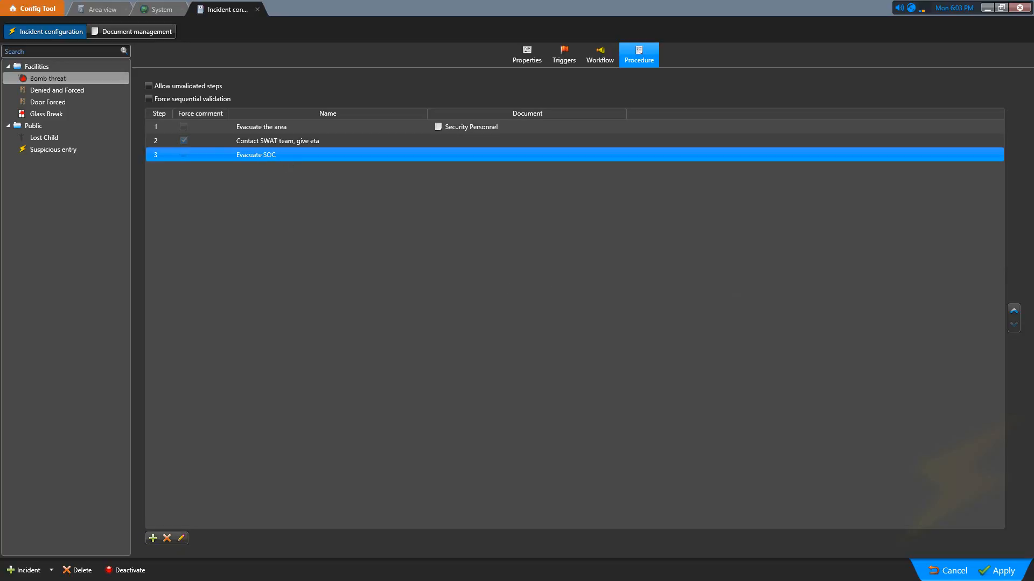
left_click(1013, 311)
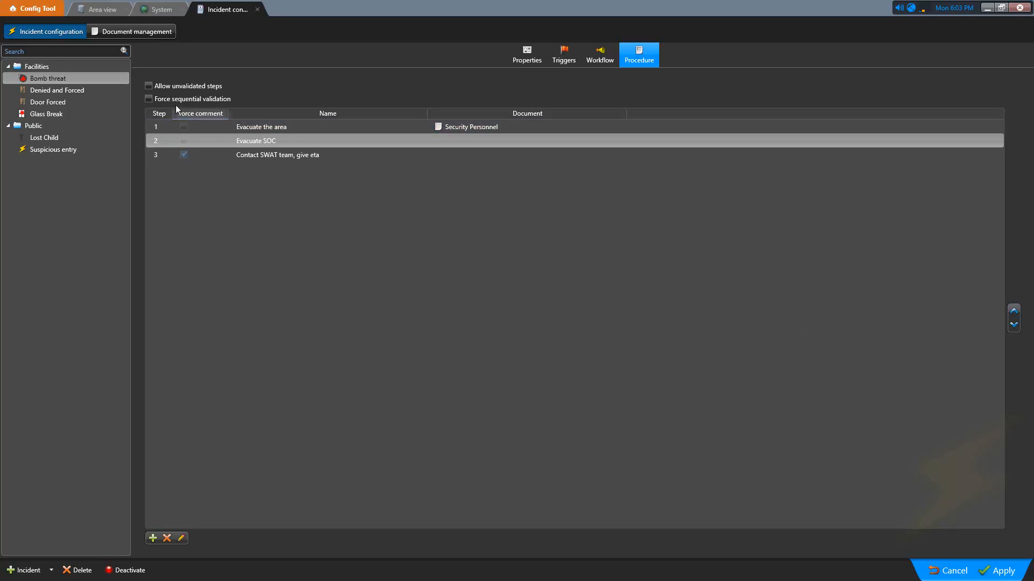
left_click(148, 99)
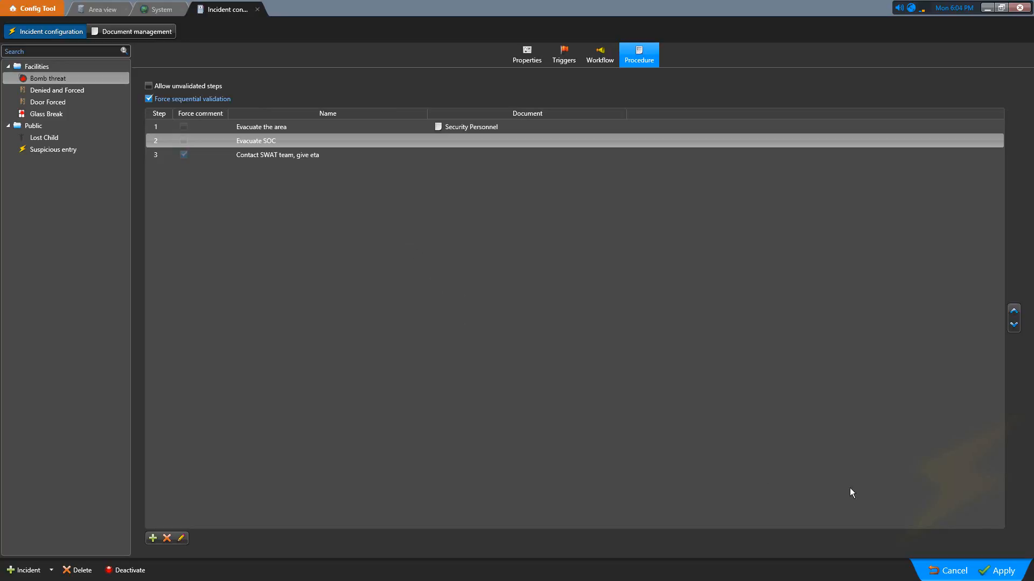
left_click(1001, 570)
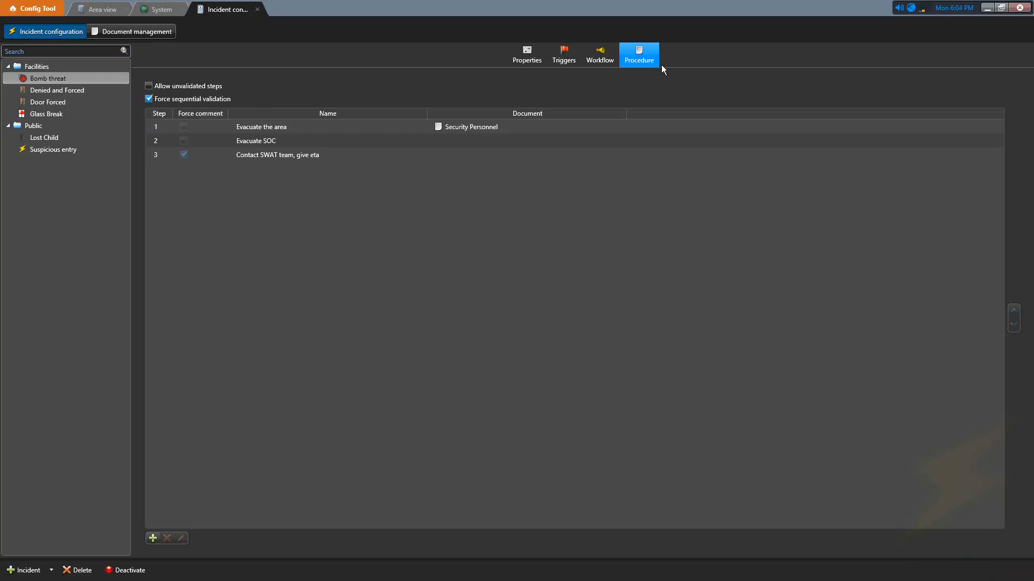
Step: Start a new entry in document management using the file Internal training Module 1.docx from the Mission Control folder
left_click(143, 31)
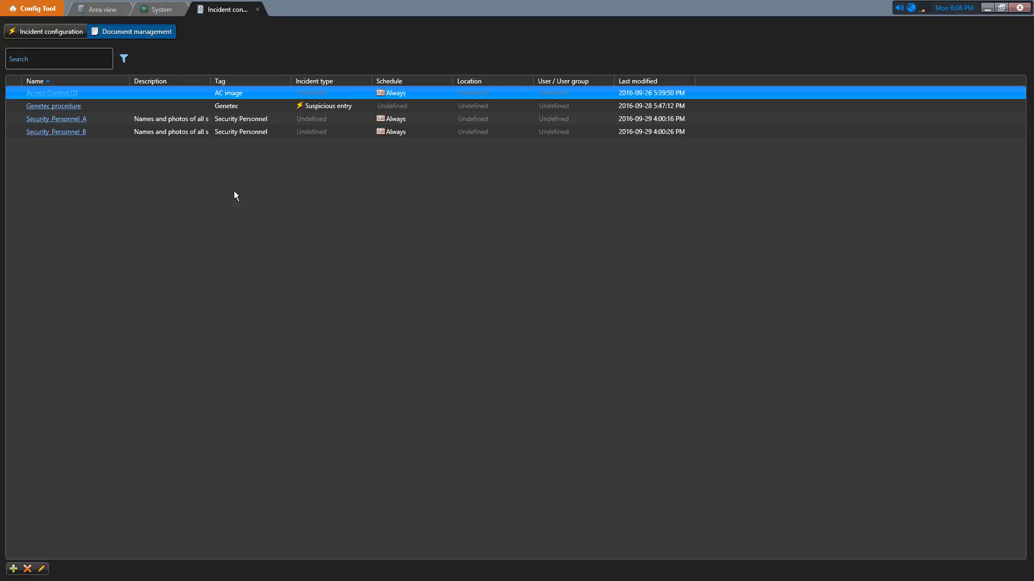
left_click(12, 569)
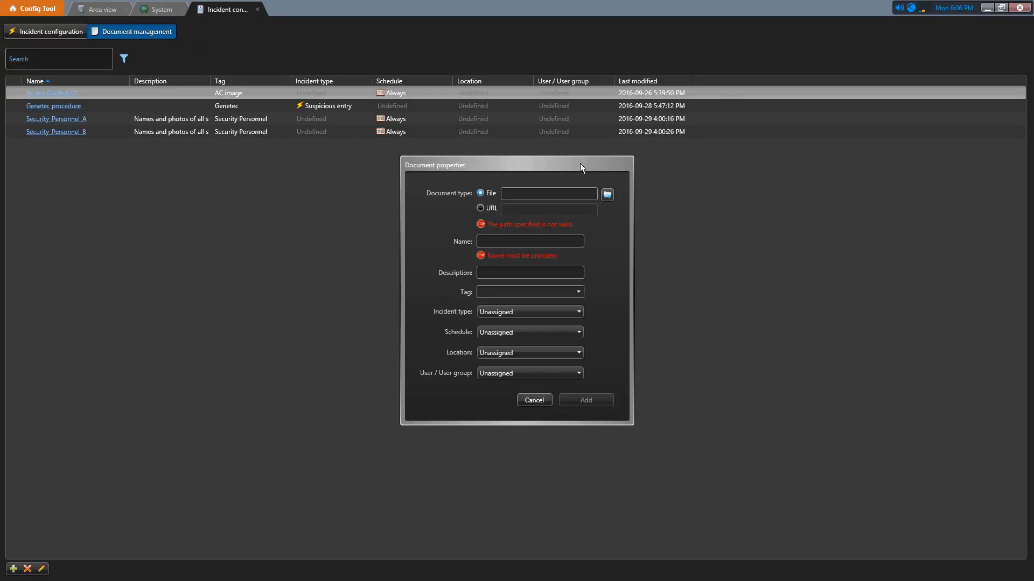
left_click(607, 194)
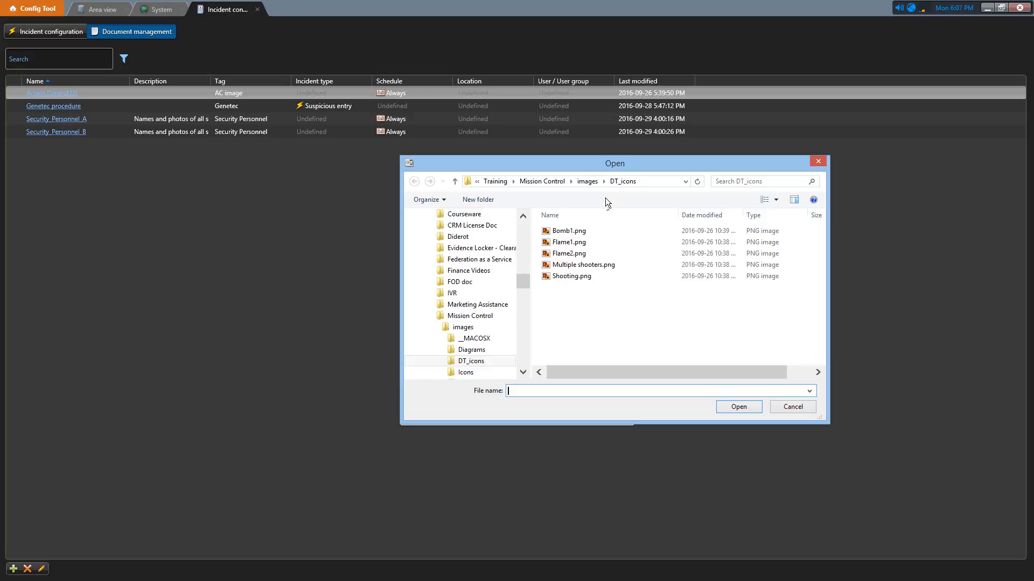
left_click(539, 182)
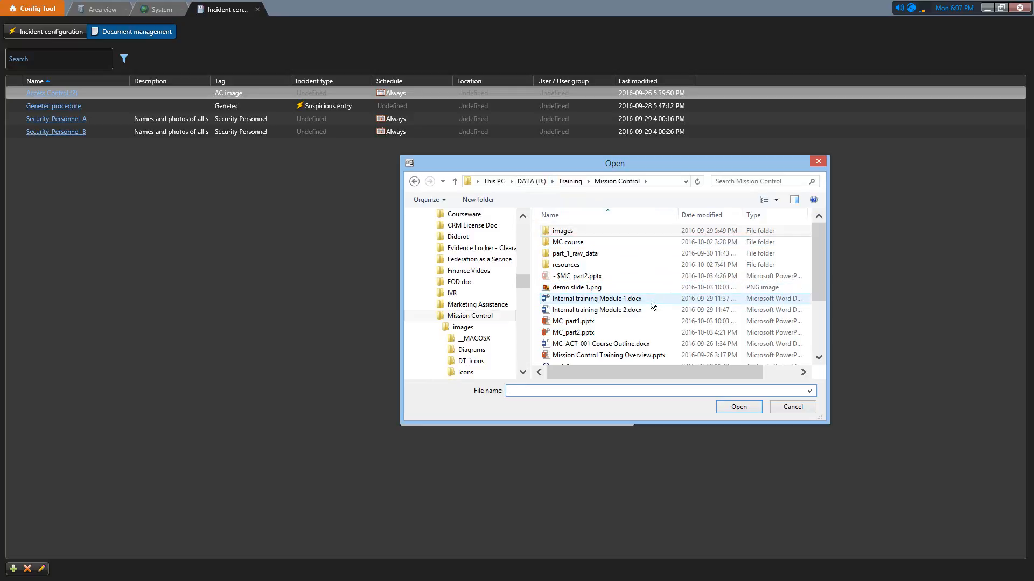
left_click(617, 301)
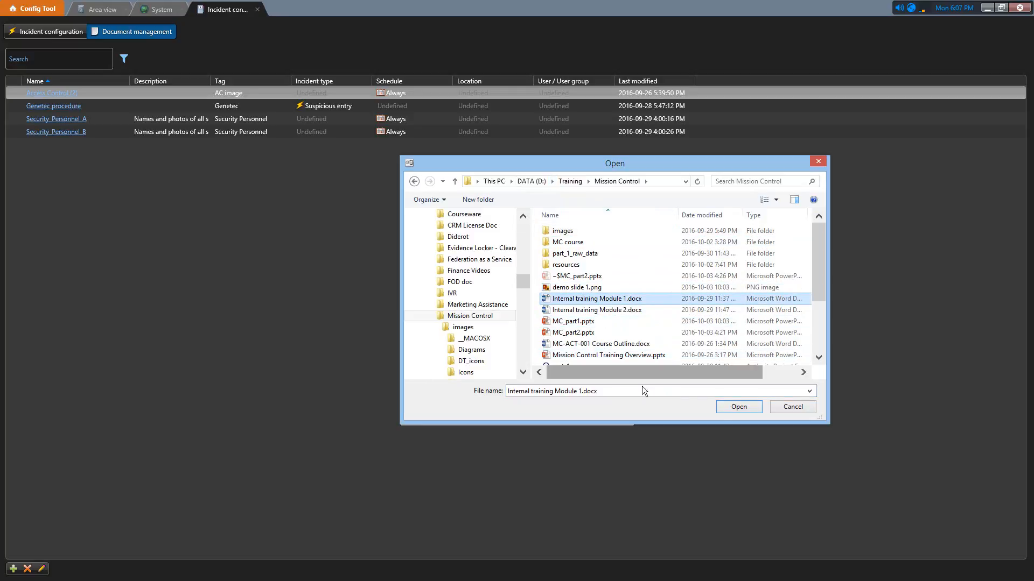
left_click(751, 412)
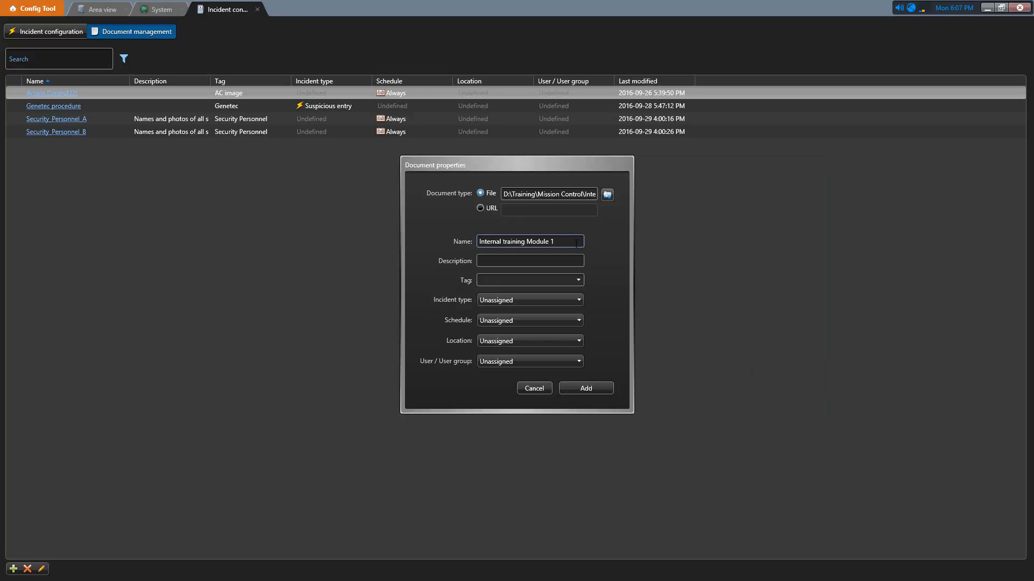
Step: Describe the document as "General training for Mission Control" and give it the new tag Training
left_click(559, 262)
type("General training for Mission Control")
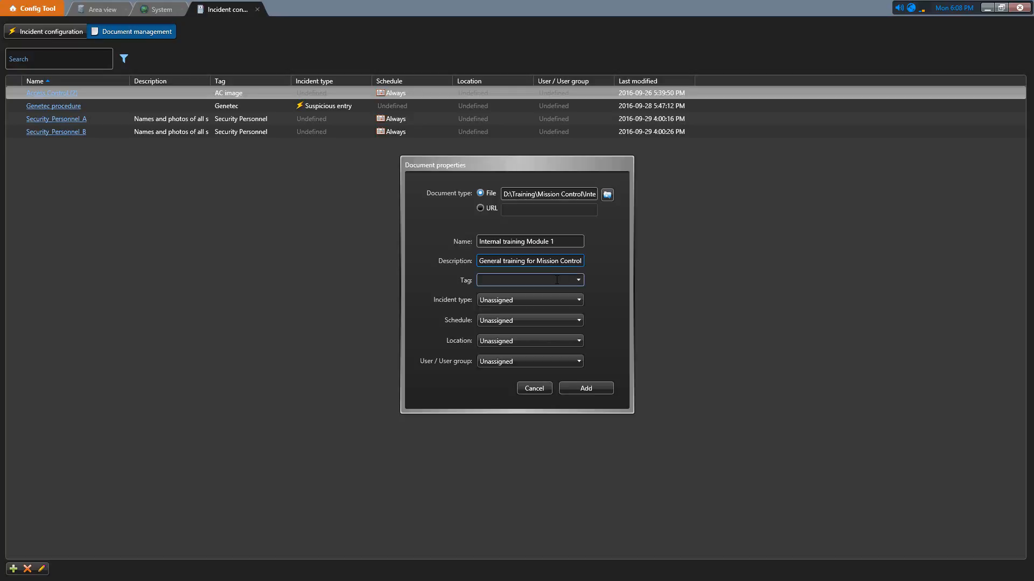
left_click(579, 279)
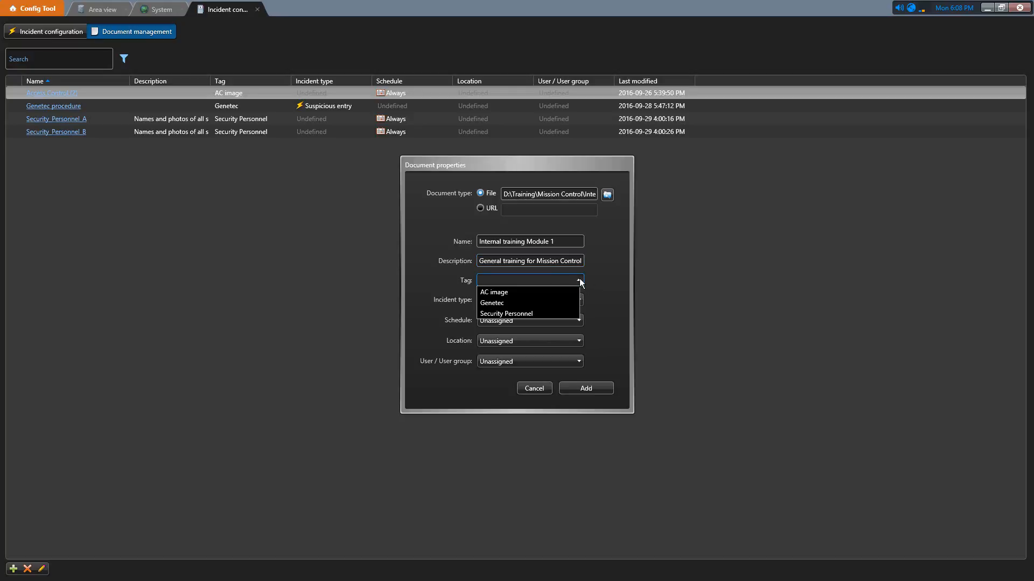
left_click(523, 280)
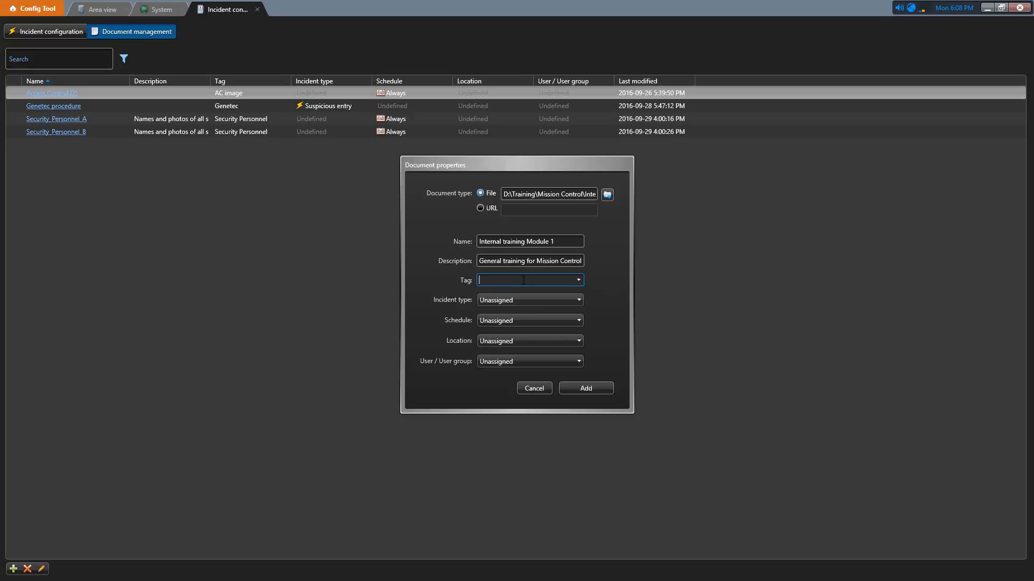
type("Training")
Step: Assign the Bomb threat and Glass Break incident types from Facilities to the document
left_click(574, 299)
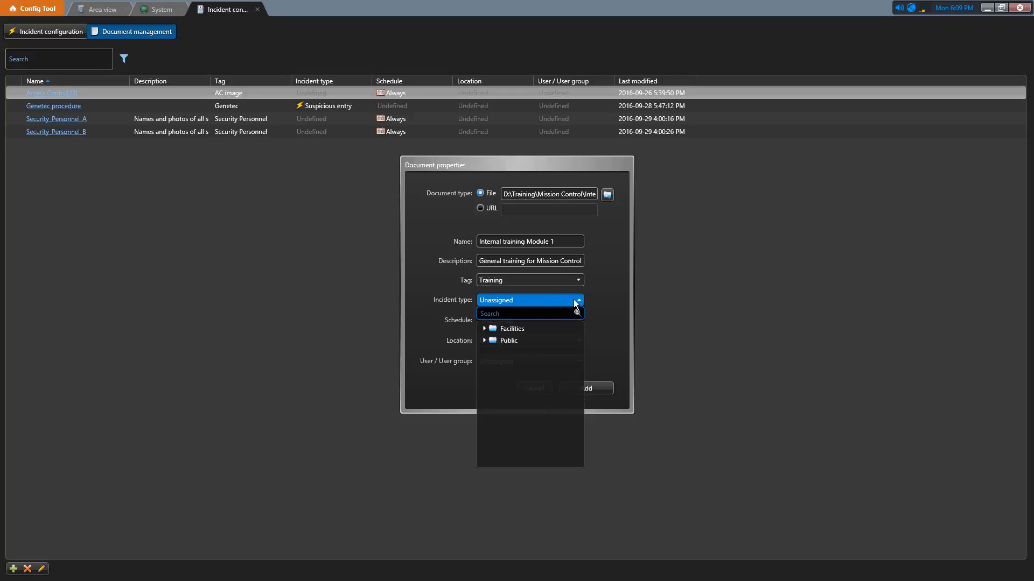
left_click(485, 327)
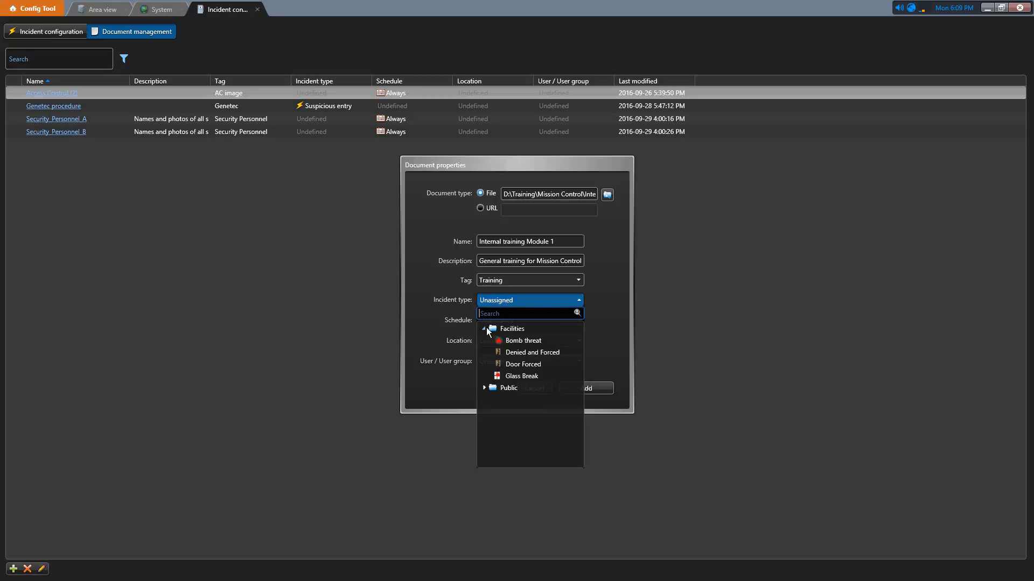
left_click(510, 341)
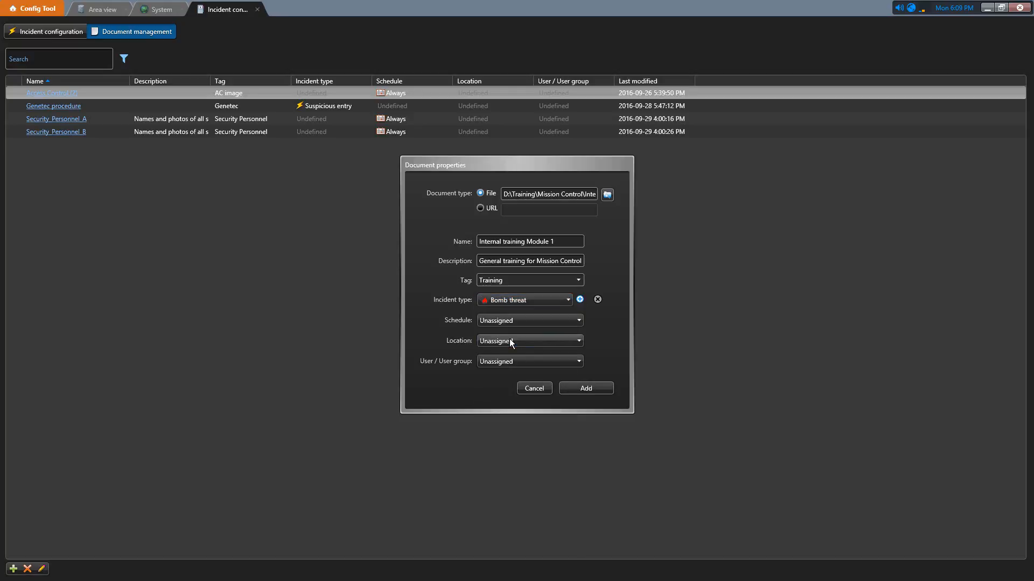
left_click(579, 300)
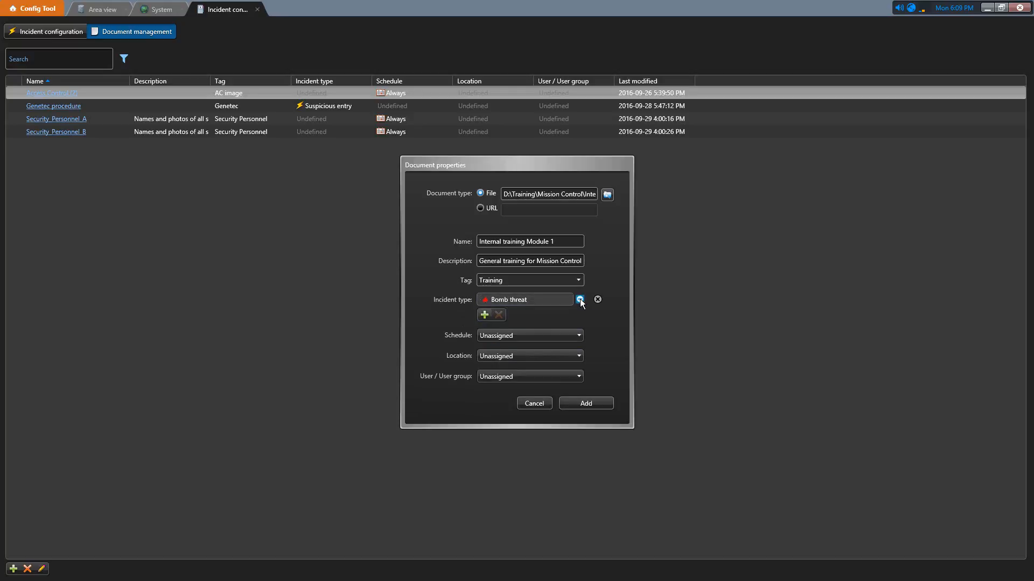
left_click(484, 315)
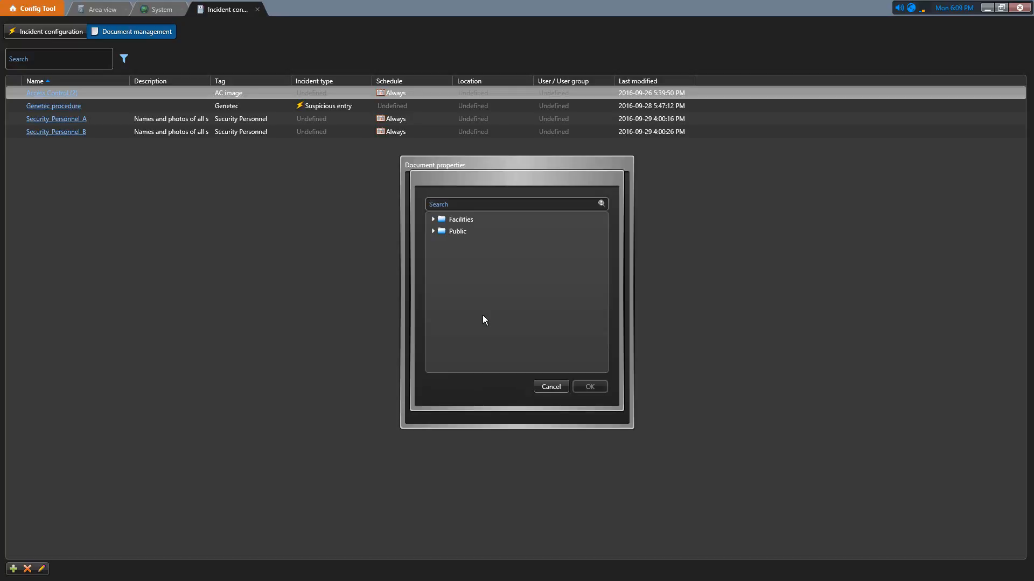
left_click(433, 219)
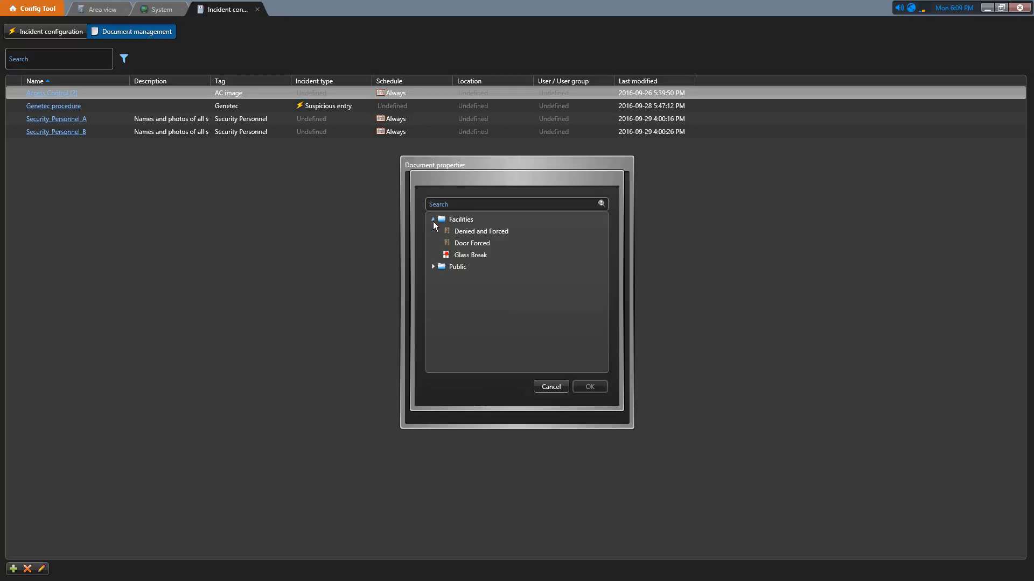
left_click(464, 254)
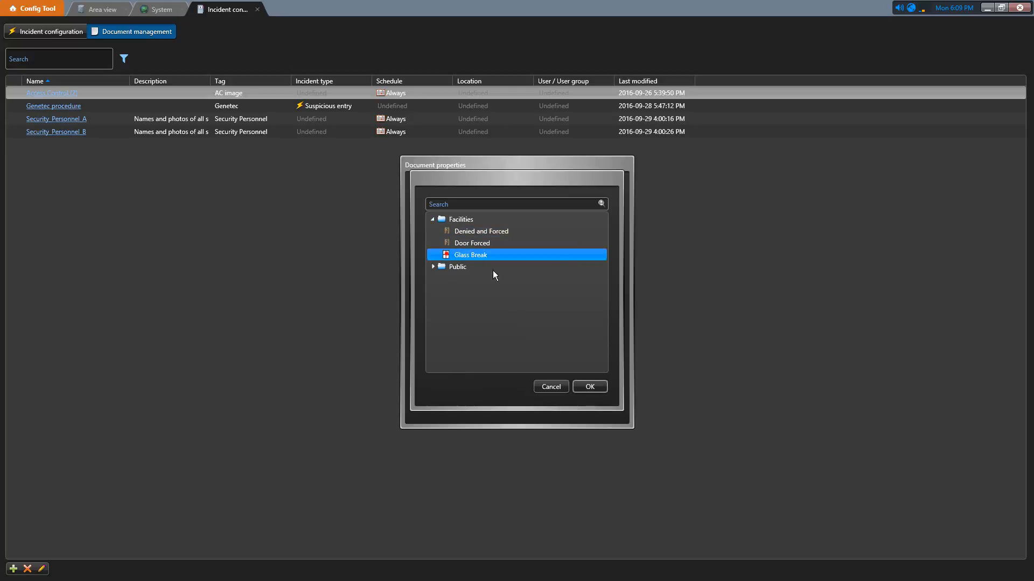
left_click(589, 387)
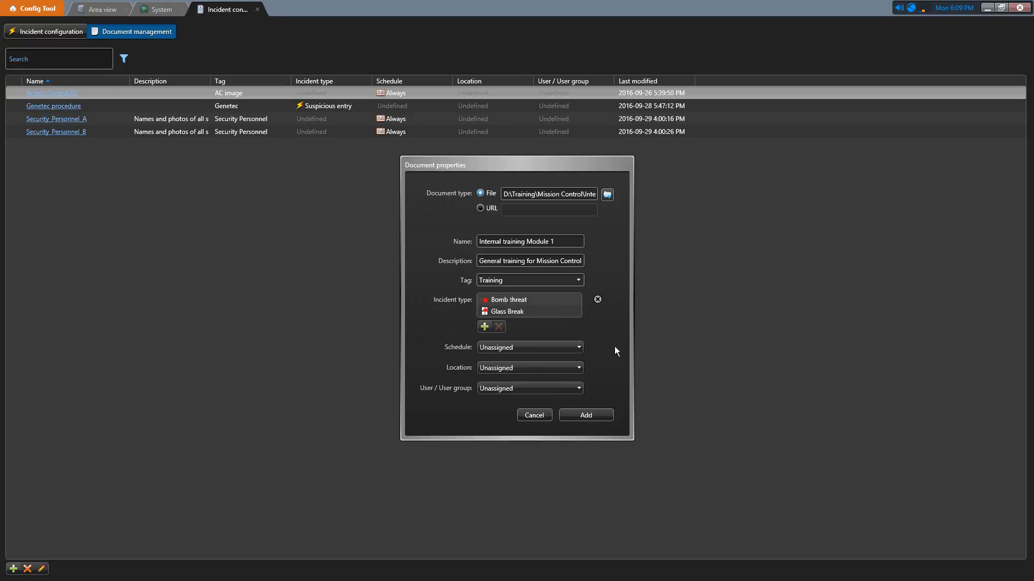
Step: Assign the Night schedule and the Airport - Terminal 3 location to the training document
left_click(576, 349)
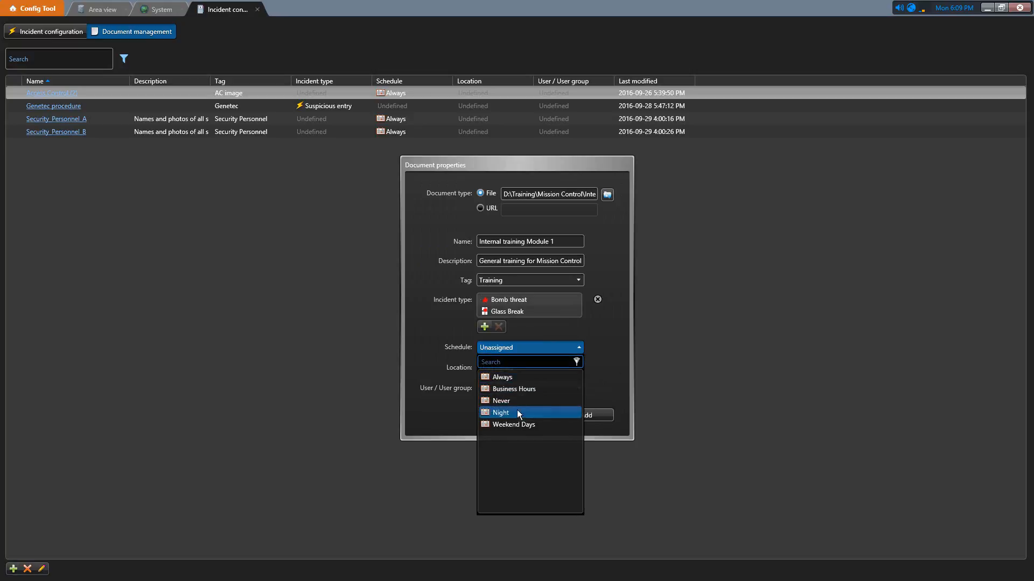
left_click(512, 412)
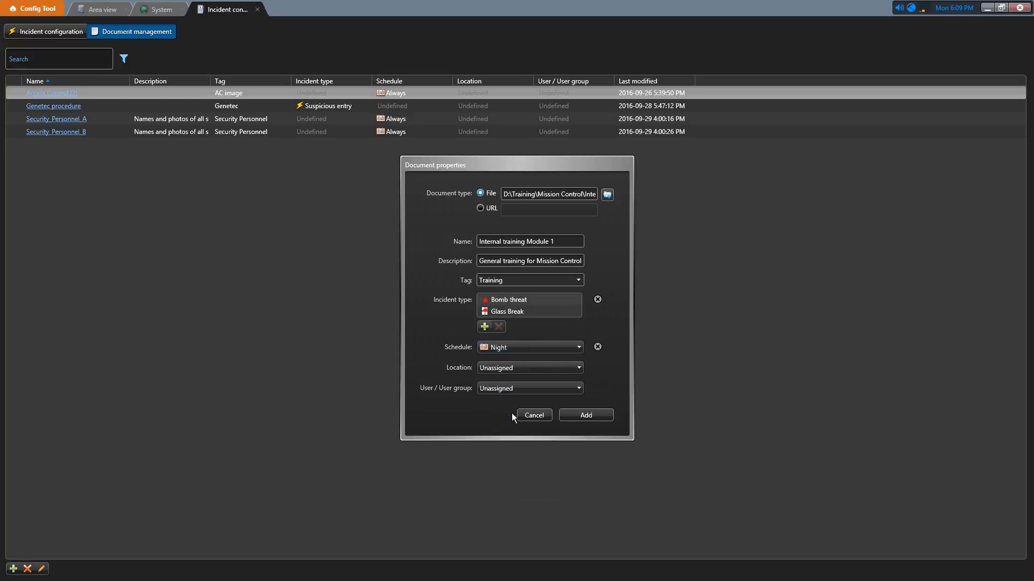
left_click(577, 369)
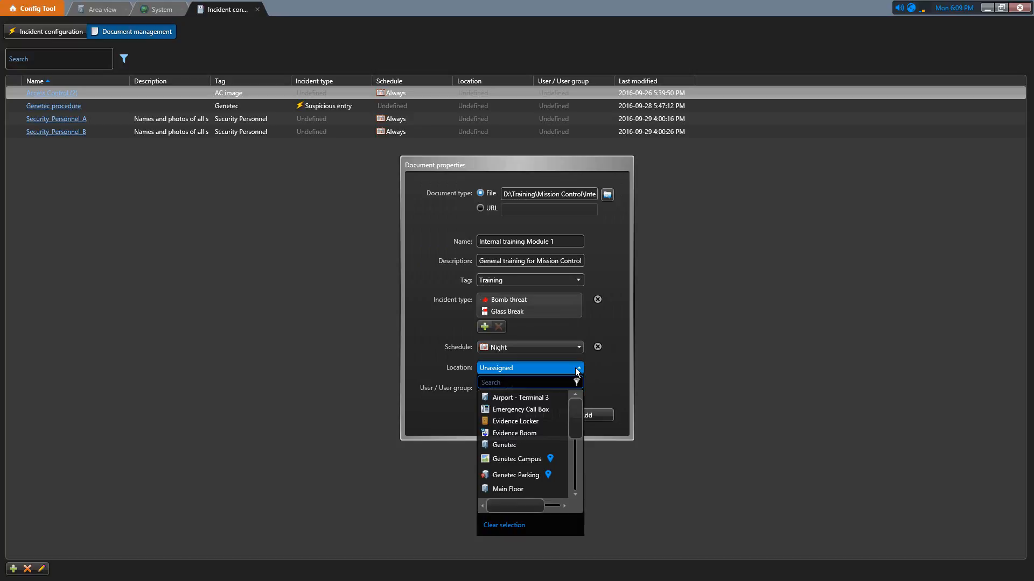
left_click(540, 401)
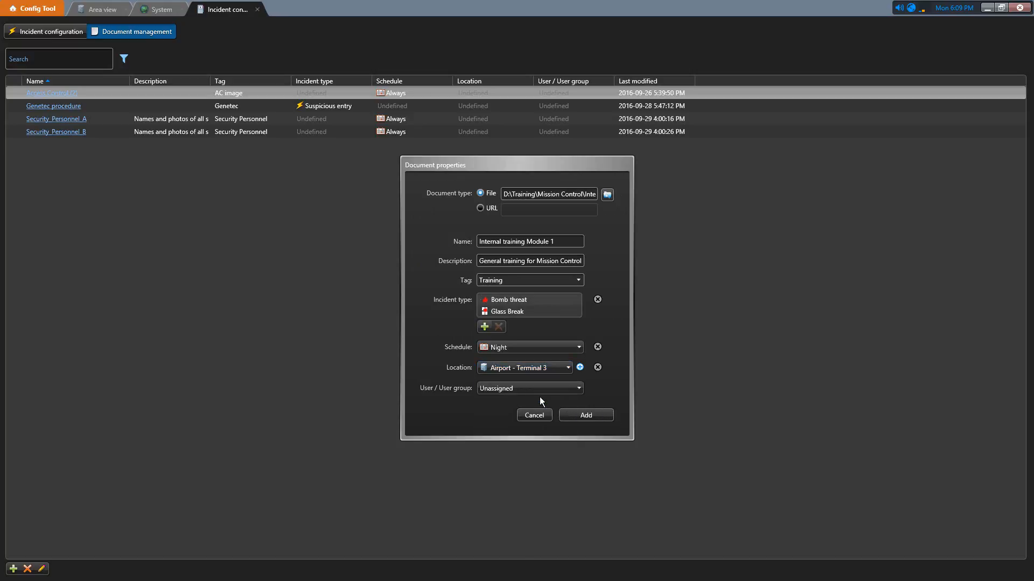
Step: Assign the named operator as the document's user and add the document to the list
left_click(578, 388)
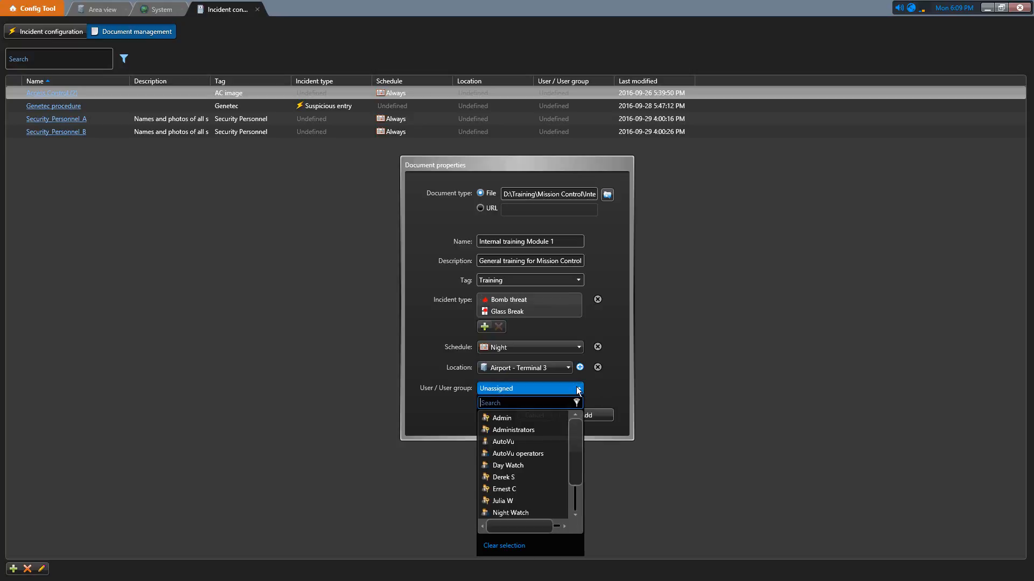
left_click(523, 477)
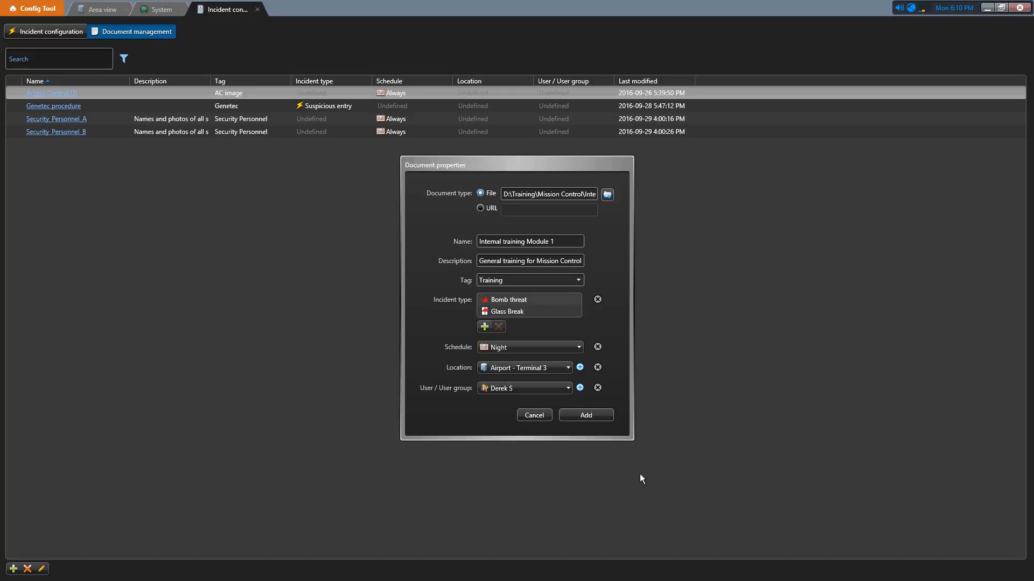
left_click(604, 416)
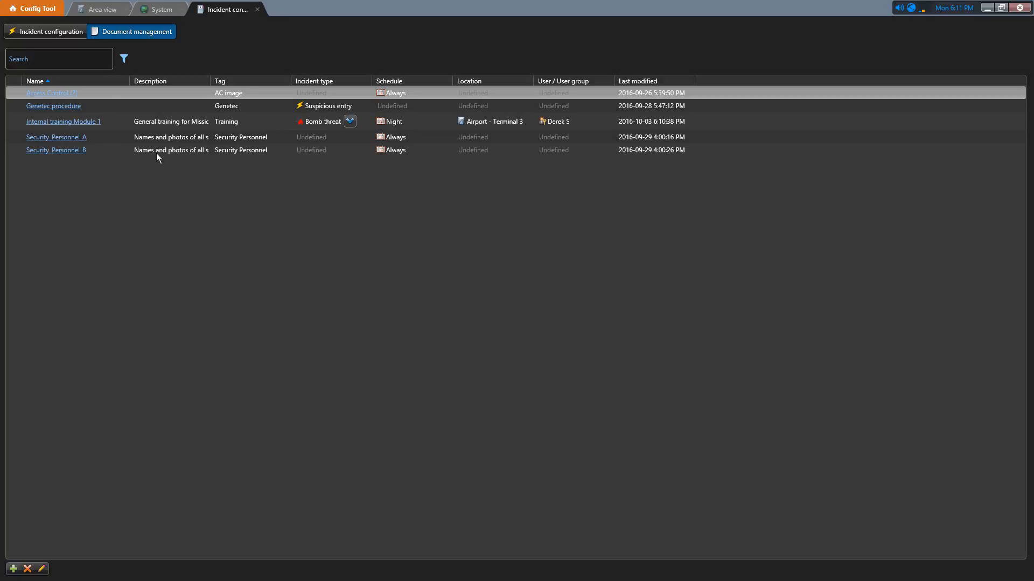
Step: Filter the document list by the Always schedule after checking the available incident types
left_click(125, 59)
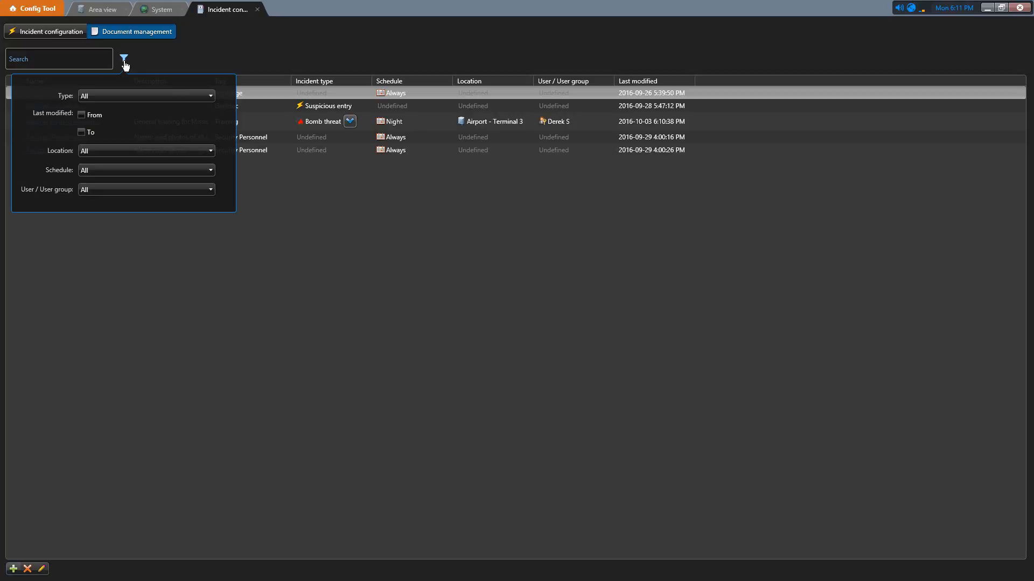
left_click(205, 96)
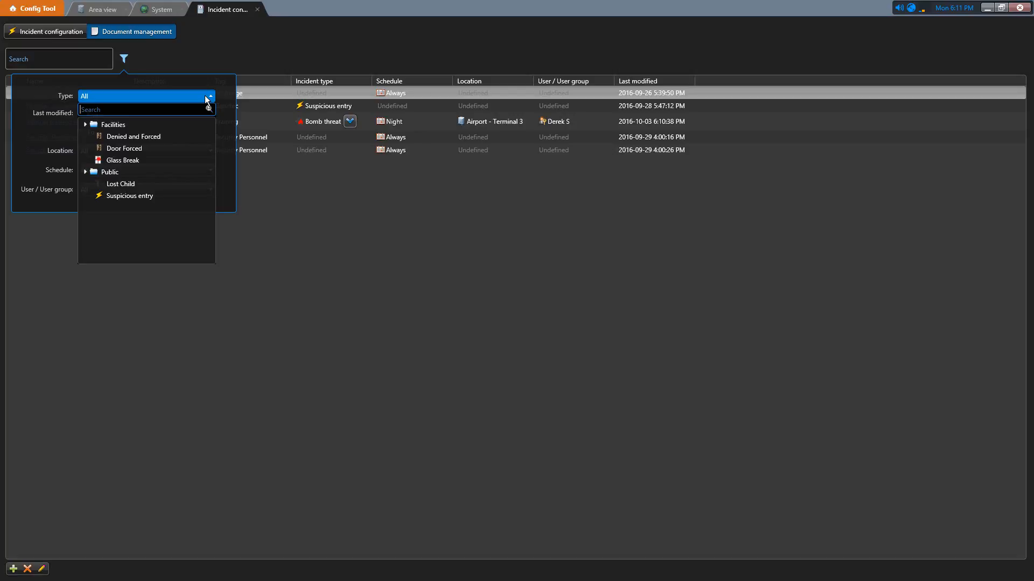
left_click(205, 95)
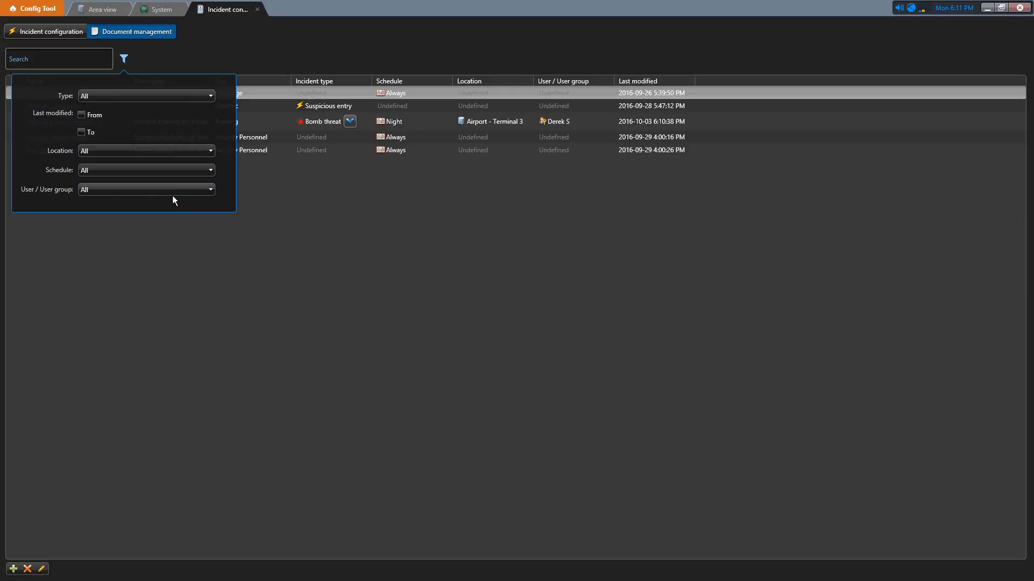
left_click(198, 170)
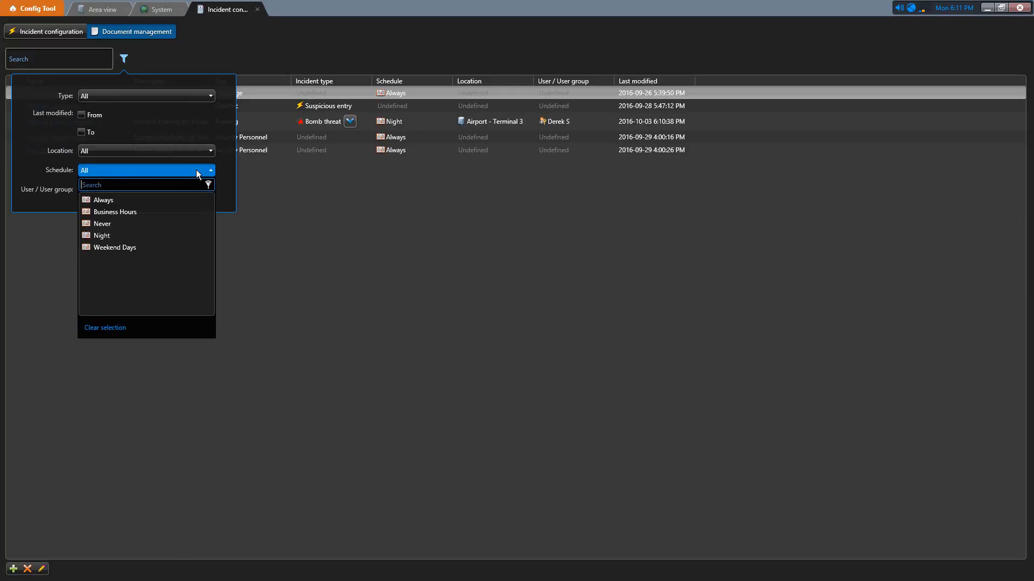
left_click(111, 201)
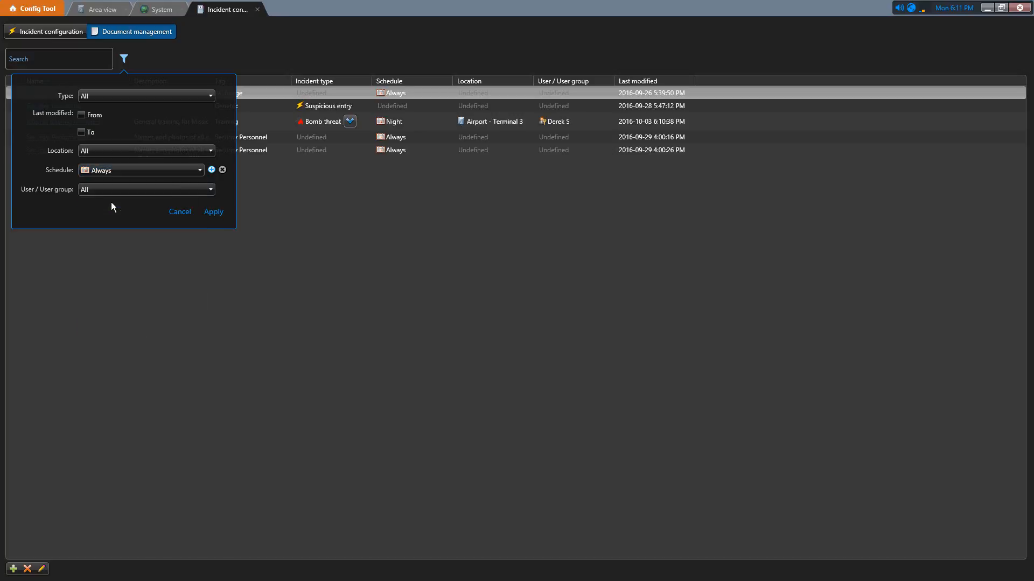
left_click(213, 213)
left_click(345, 194)
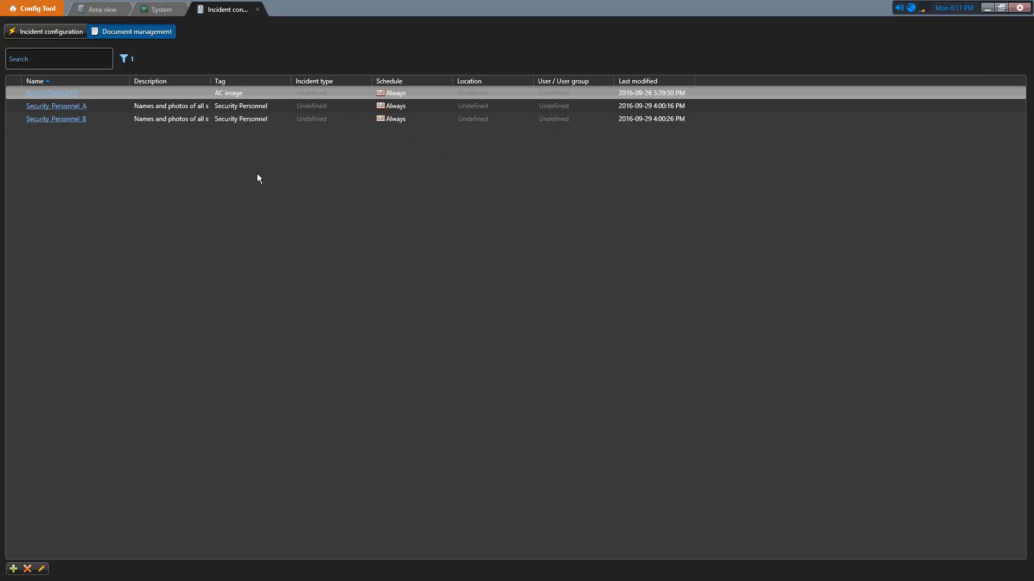
Step: Clear the schedule filter to list all documents again
left_click(125, 60)
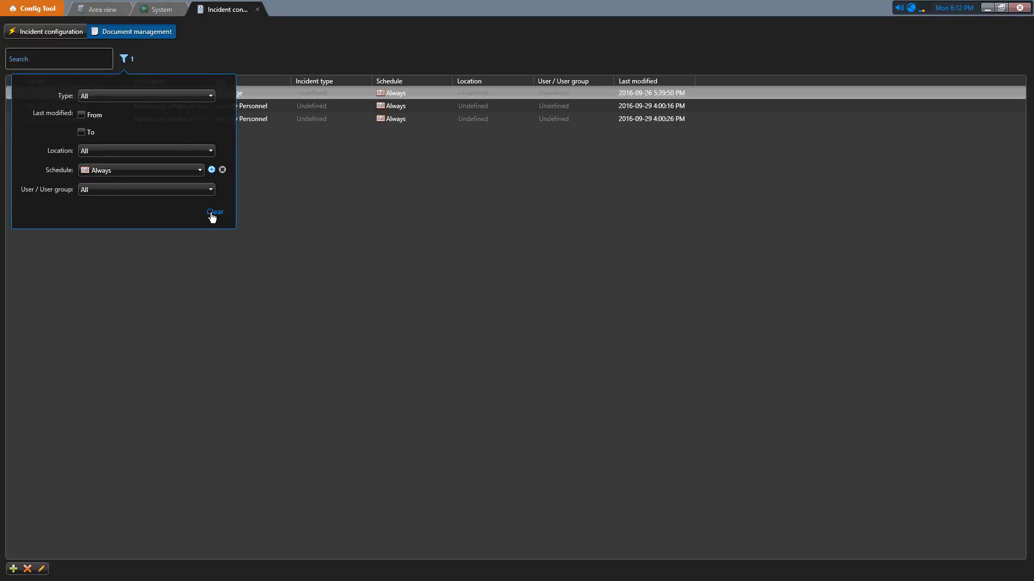
left_click(215, 212)
left_click(278, 225)
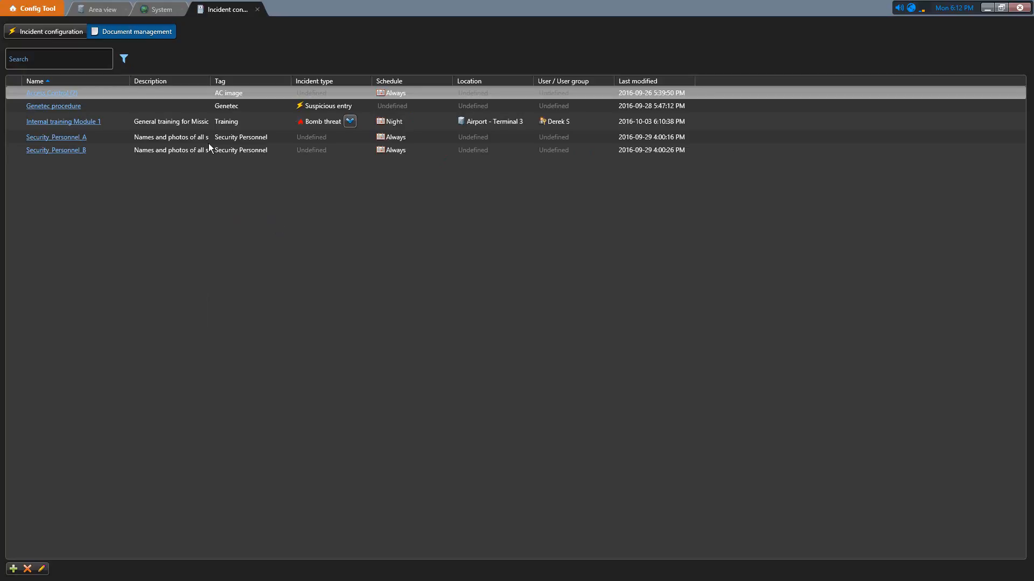
Step: Switch to Security Desk's incident monitoring and trigger a Bomb threat incident from Facilities in the check-in area of the Terminal 3 Departures map
left_click(192, 152)
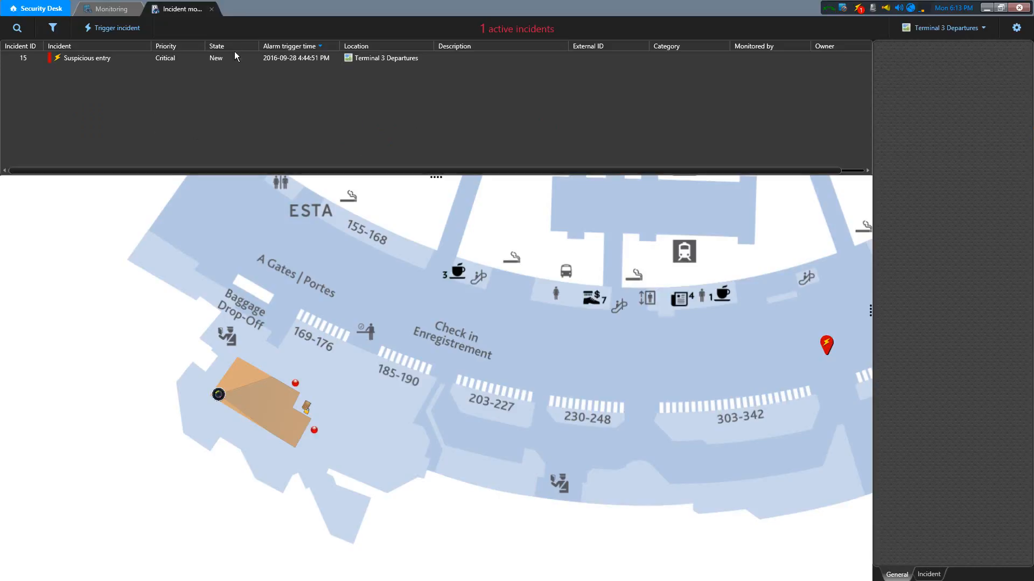
right_click(566, 341)
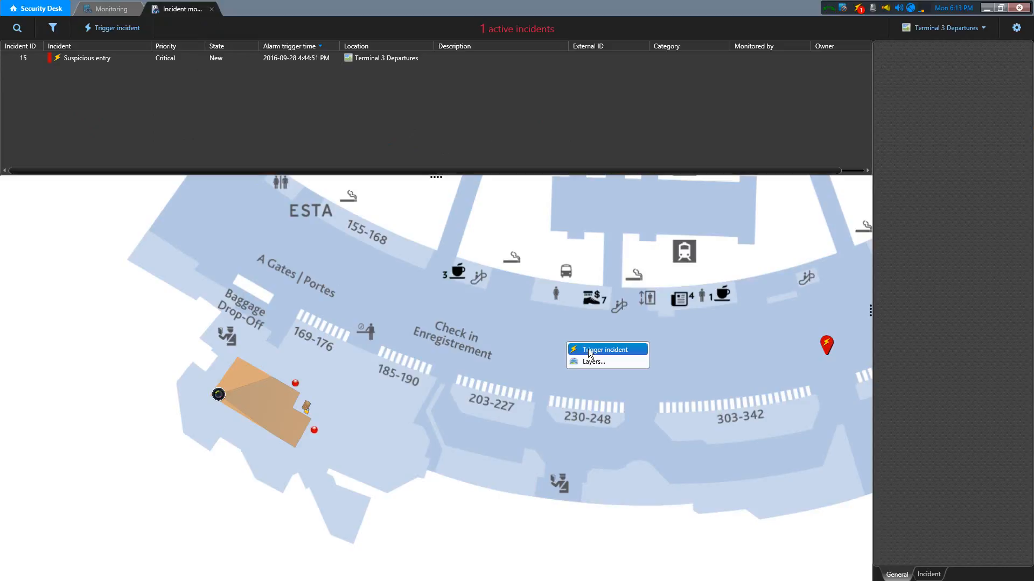
left_click(589, 351)
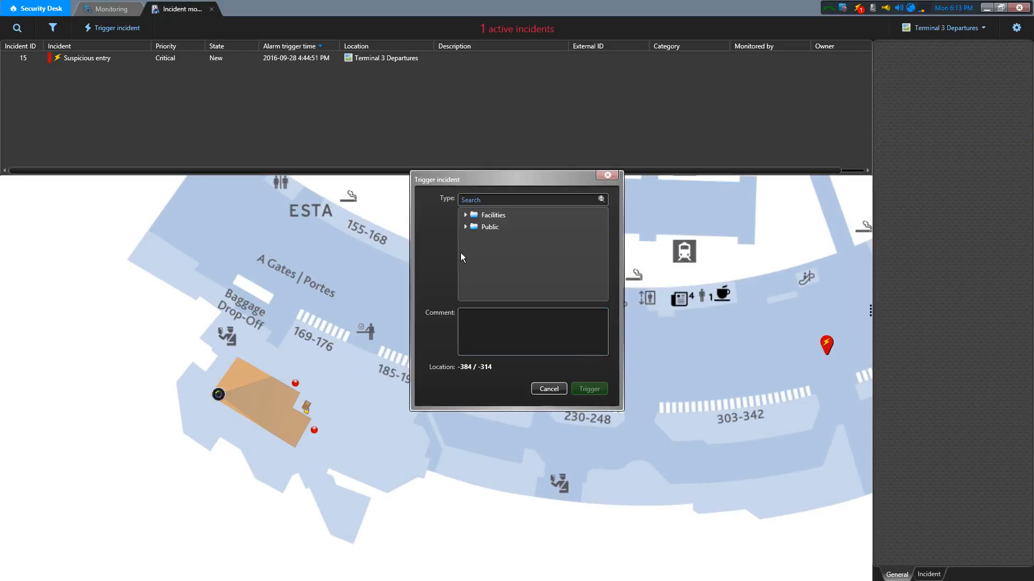
left_click(465, 215)
left_click(503, 227)
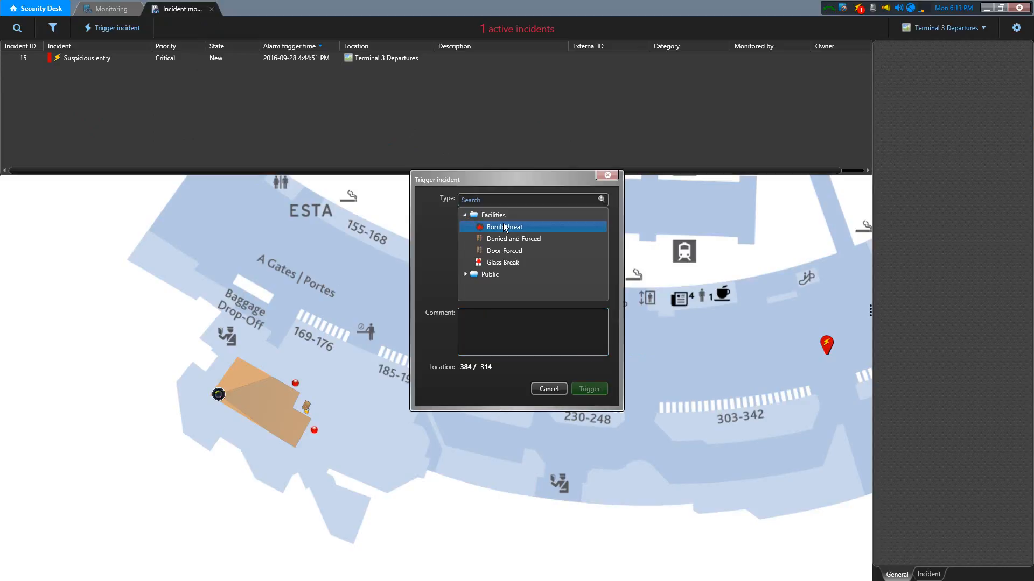
left_click(505, 231)
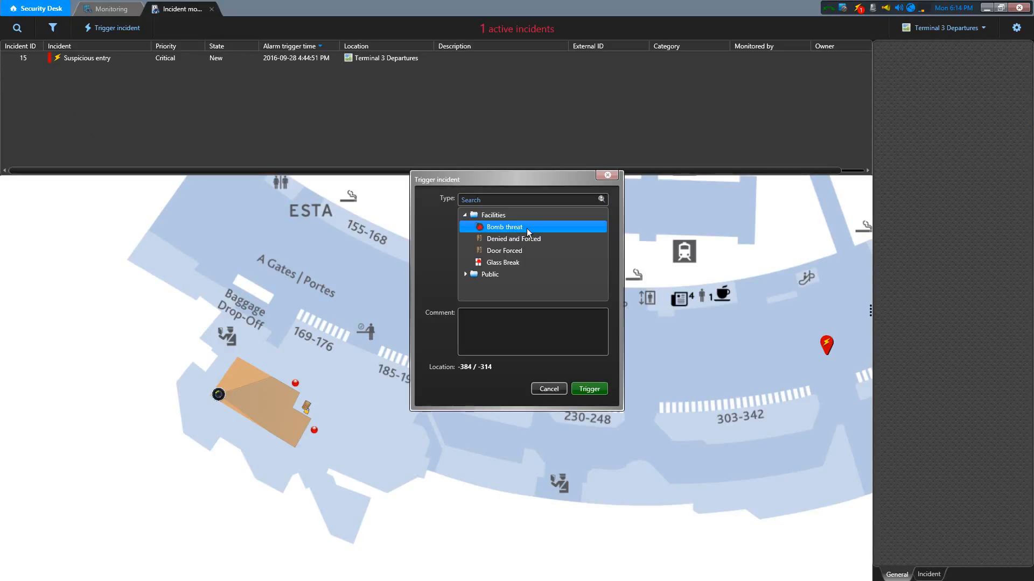
left_click(590, 389)
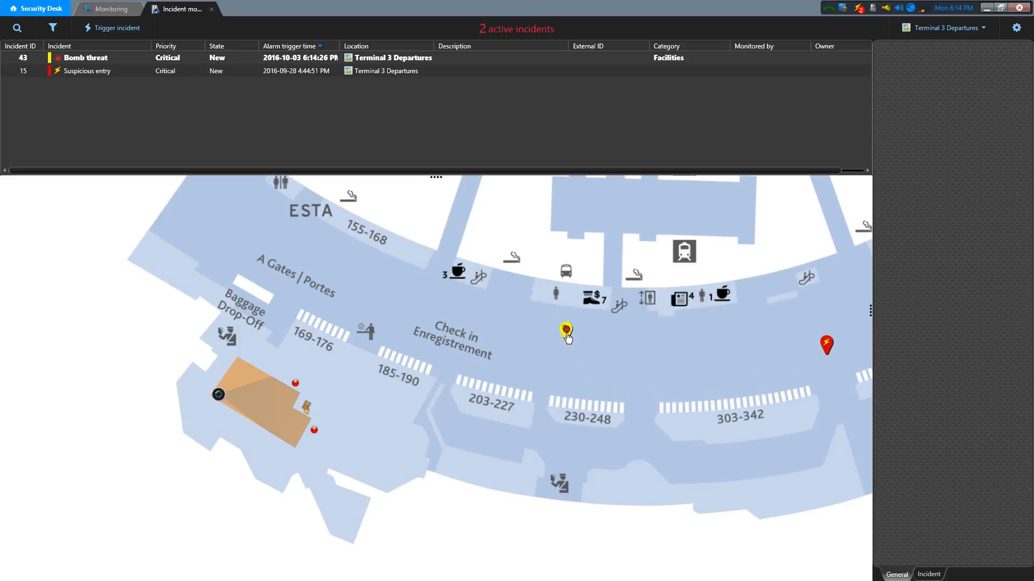
Step: Select the triggered Bomb threat incident and take ownership of it
mouse_move(566, 331)
left_click(476, 59)
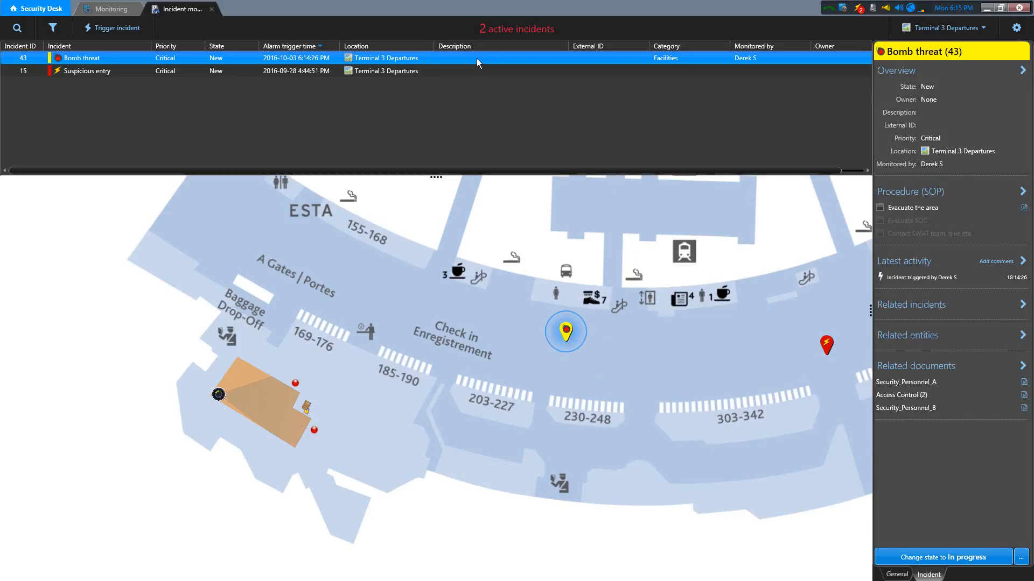
right_click(476, 60)
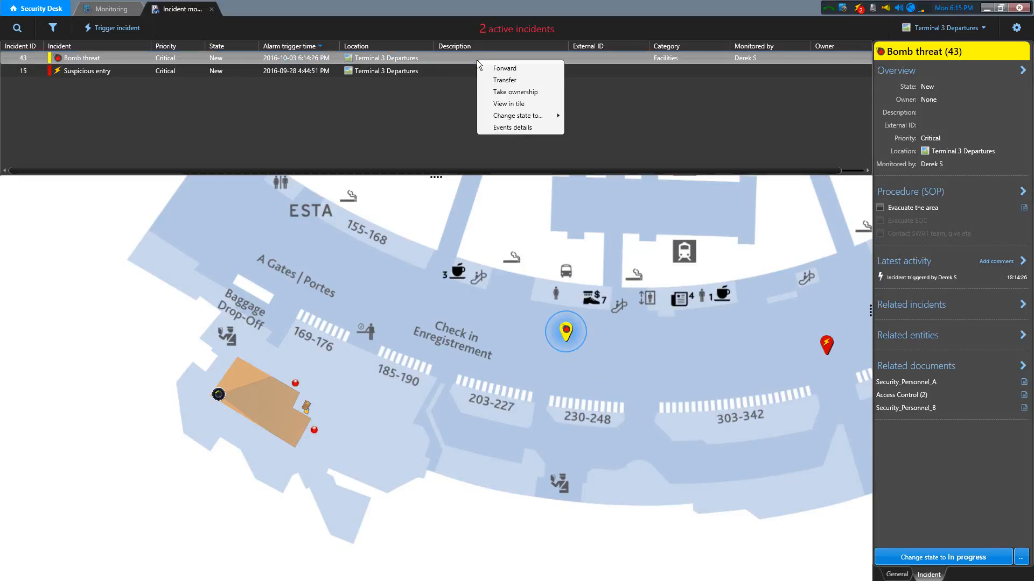
left_click(514, 90)
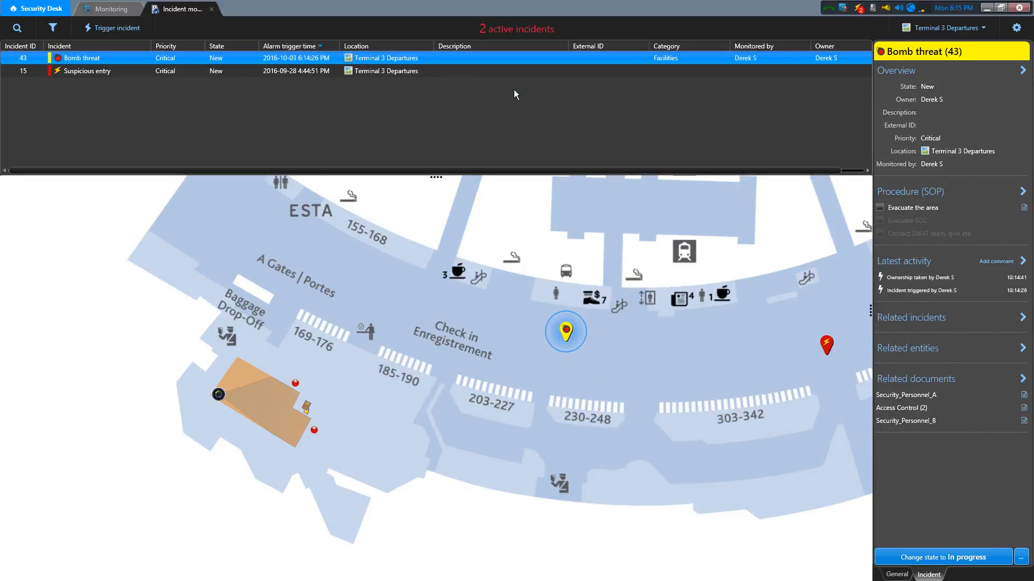